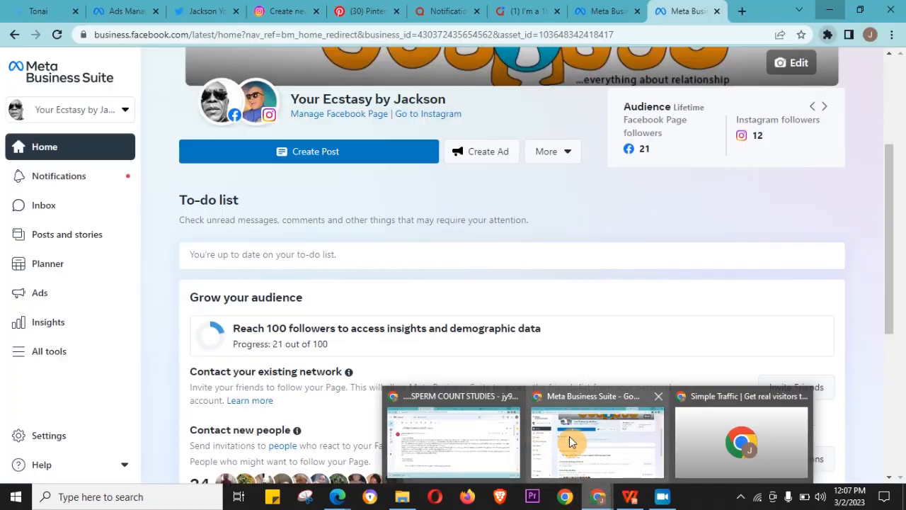
- Bring the browser window forward and switch to the Instagram reel draft
left_click(566, 441)
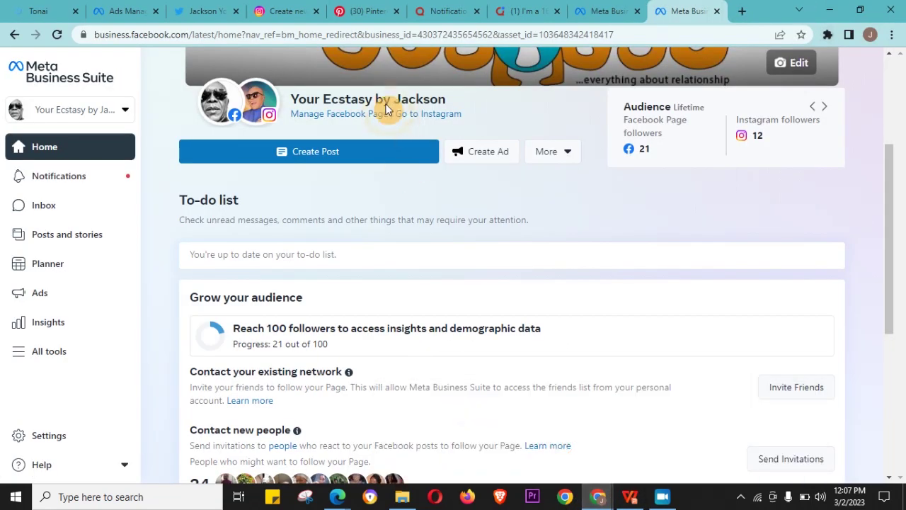
left_click(286, 11)
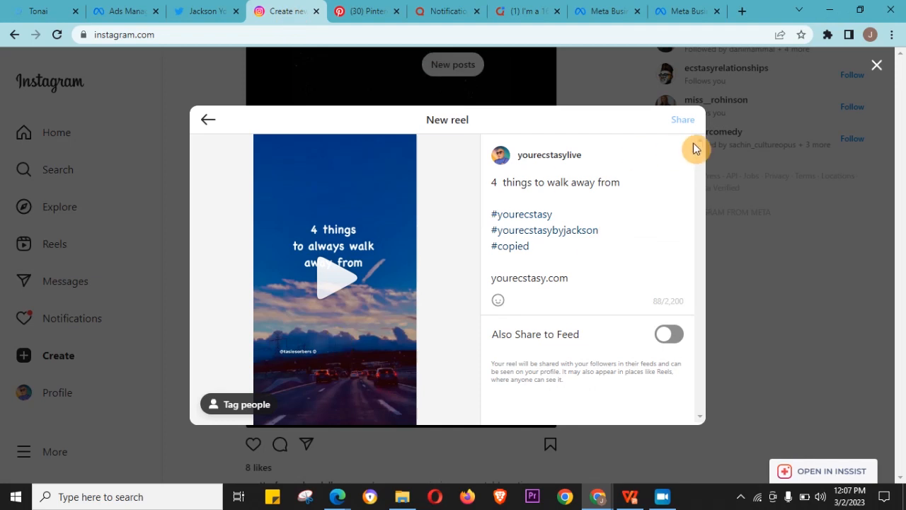
- Load the INSSIST site in a new tab to reach its Chrome Web Store listing
left_click(741, 11)
type("INS")
key("Return")
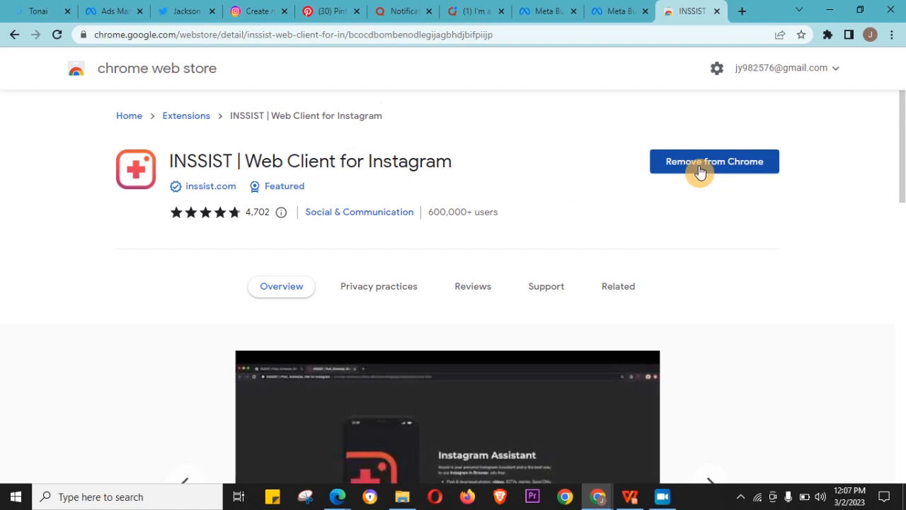
- Remove INSSIST from Chrome, add it back, and show the installed extensions
left_click(699, 172)
left_click(704, 173)
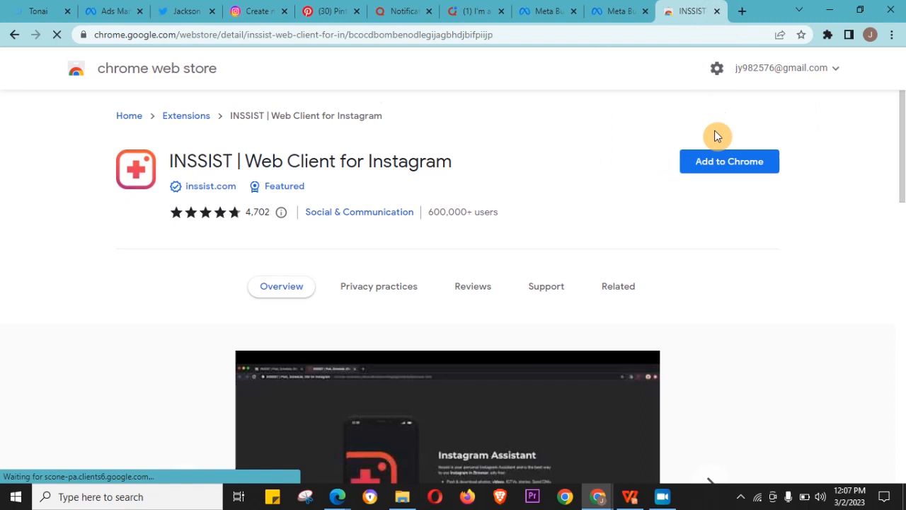
left_click(751, 170)
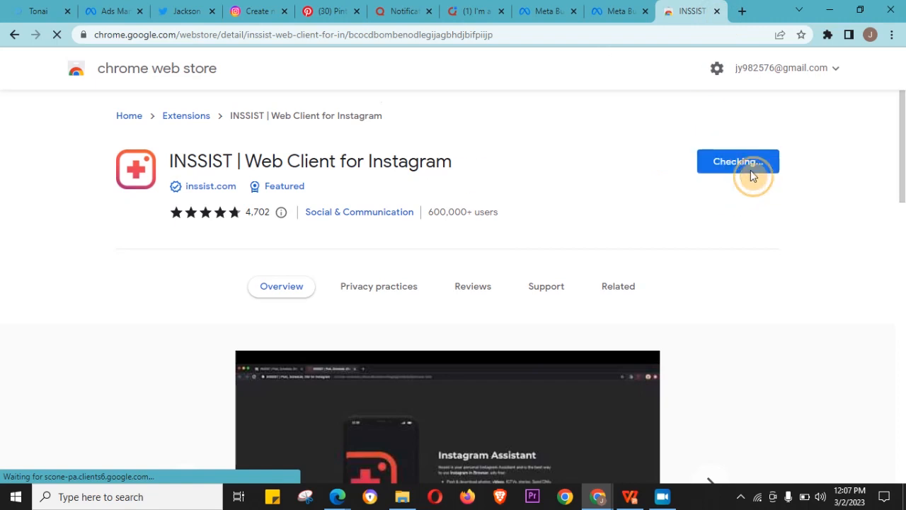
left_click(551, 159)
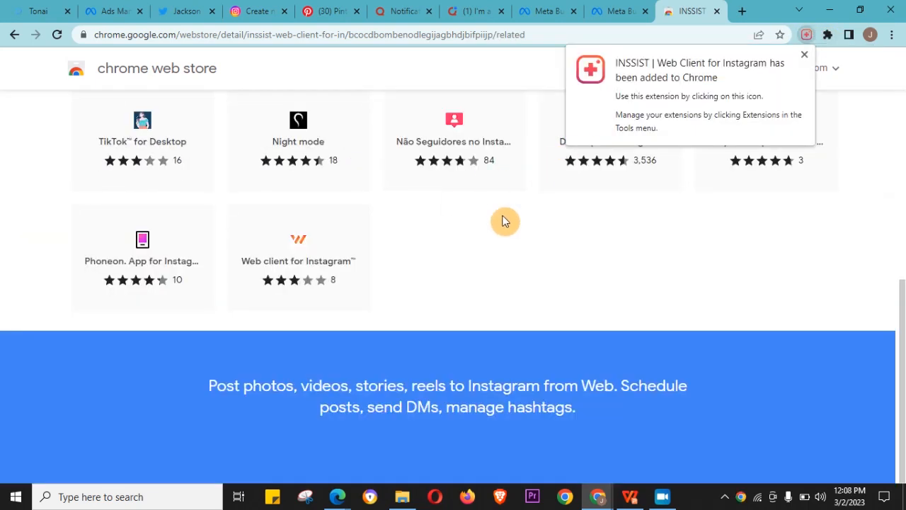
scroll(437, 233, "up", 5)
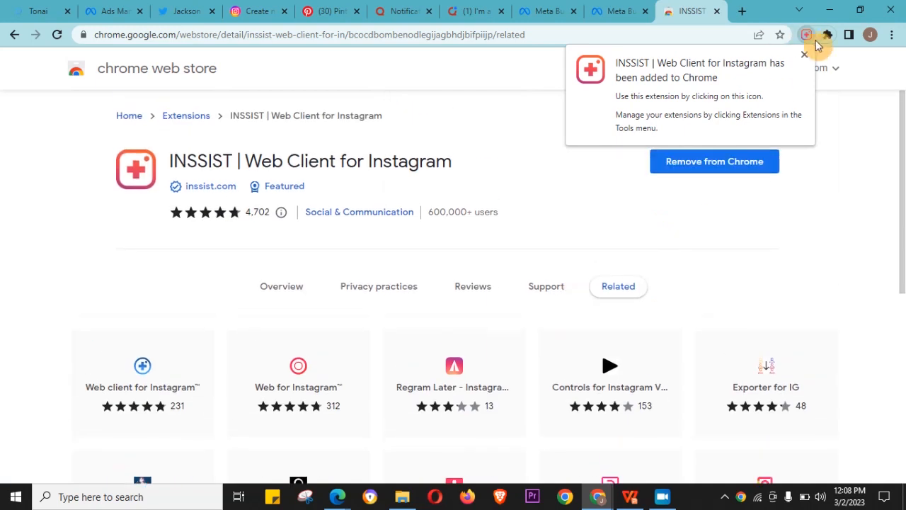
left_click(828, 34)
- Launch INSSIST, enter its Instagram feed and choose to create a reel
left_click(742, 131)
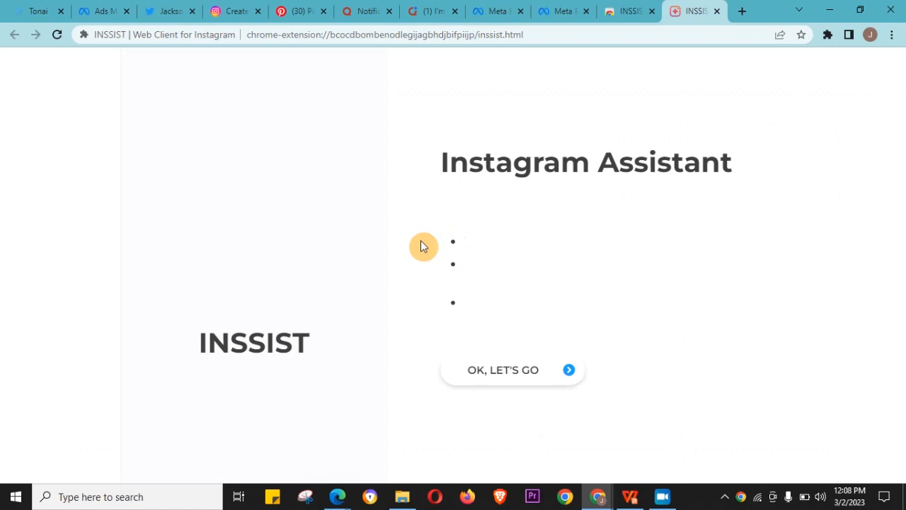
left_click(538, 376)
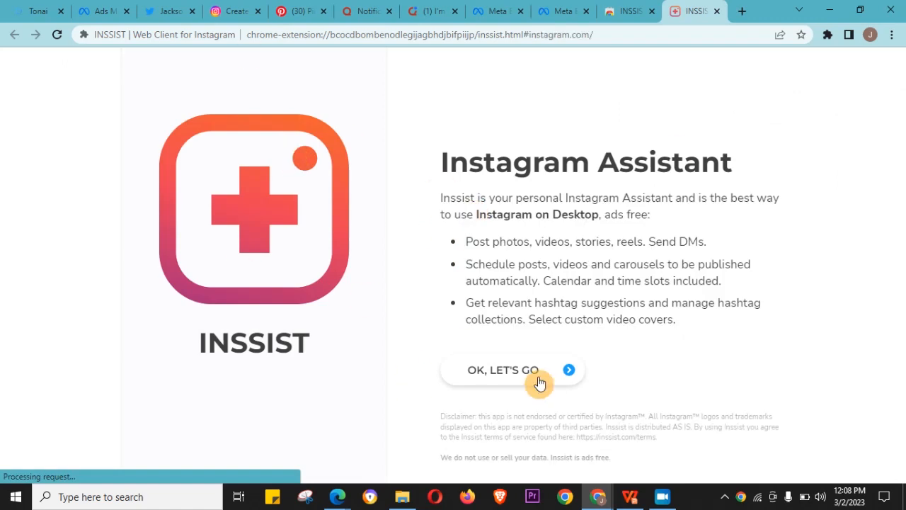
left_click(502, 374)
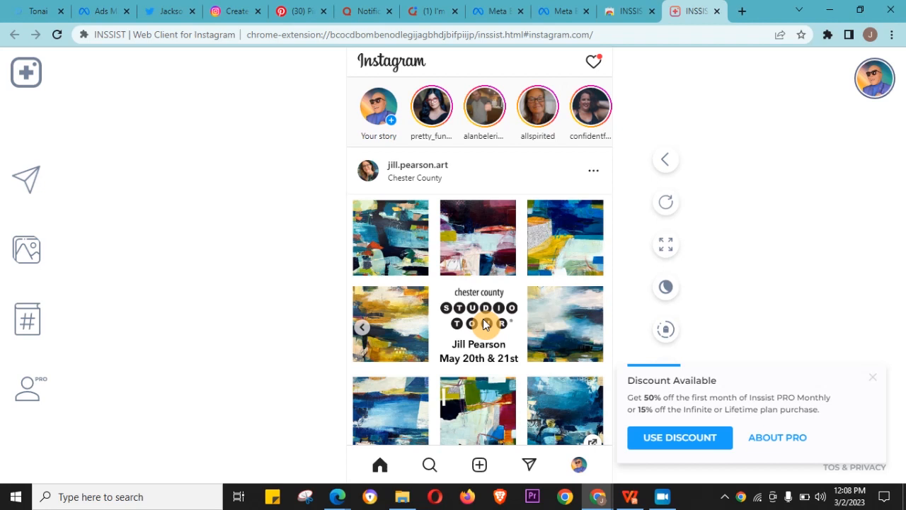
left_click(479, 466)
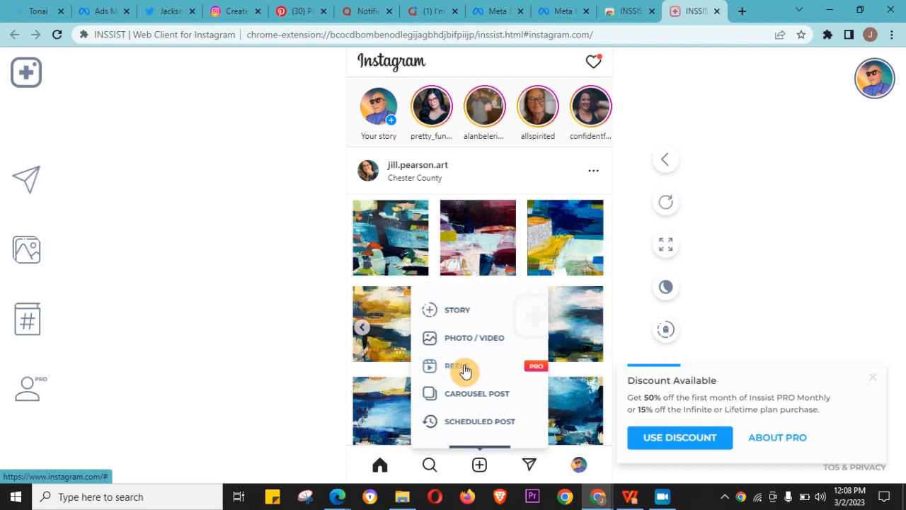
left_click(464, 370)
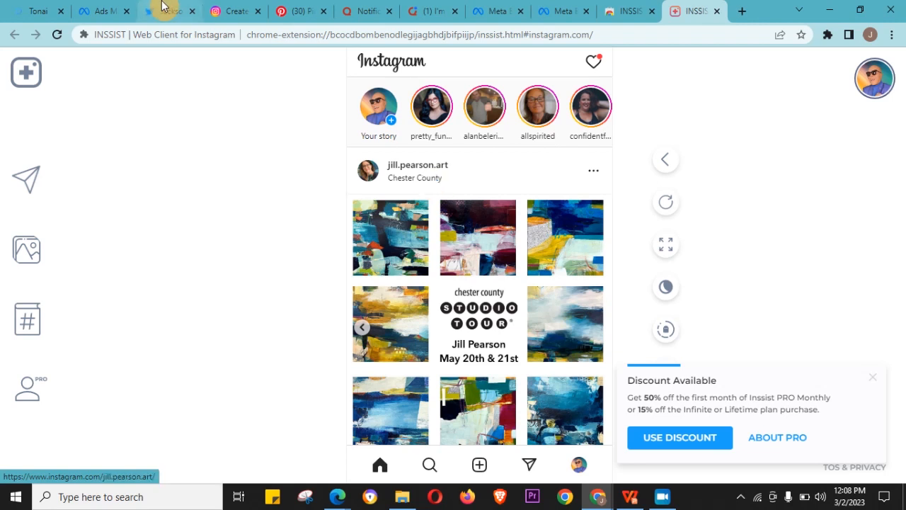
- Review the monthly PRO price on the reel draft tab, then close the INSSIST client
left_click(233, 11)
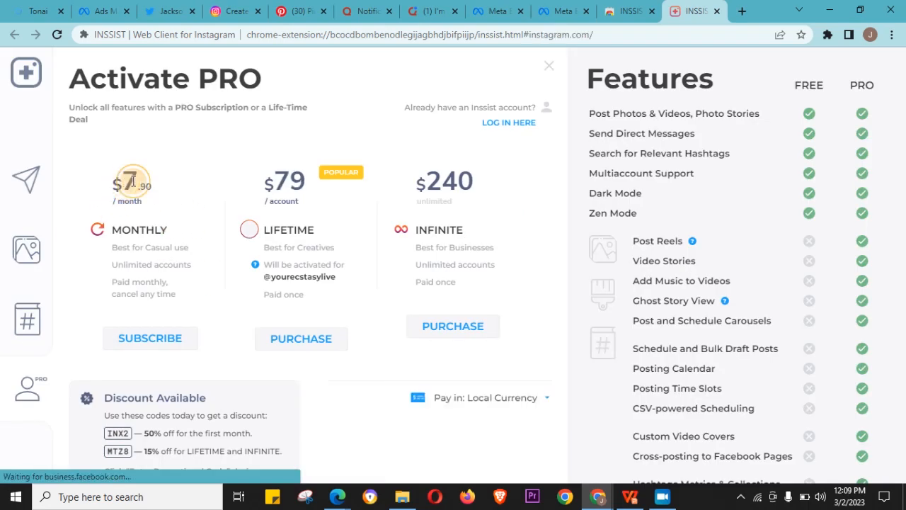
double_click(124, 180)
left_click(130, 174)
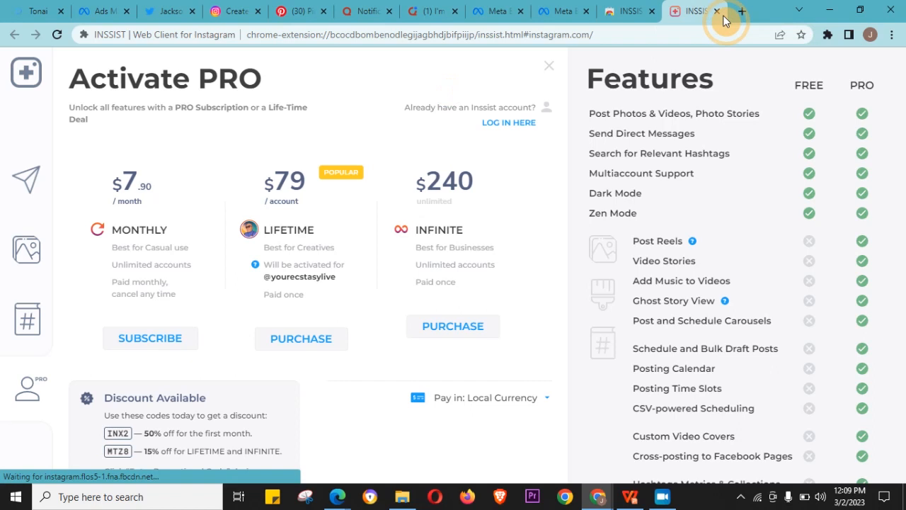
left_click(716, 11)
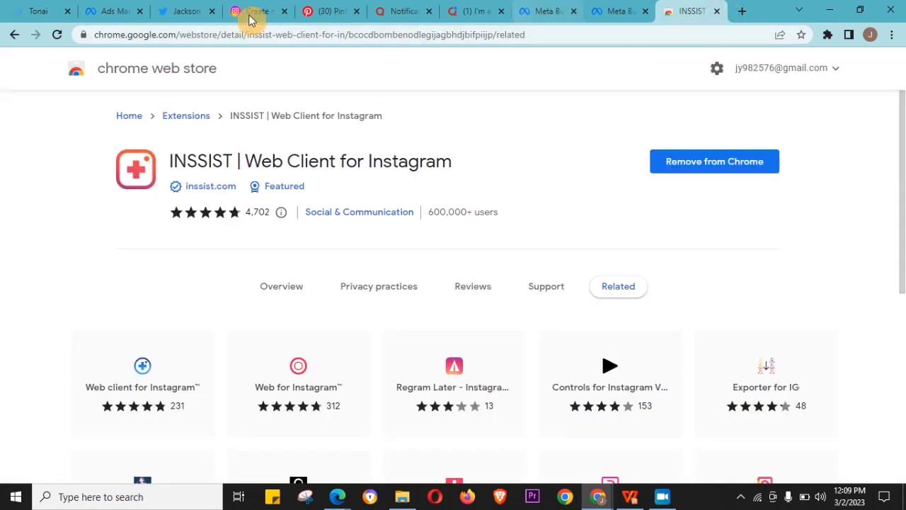
- Close the store page and load business.facebook.com in a new tab
left_click(717, 10)
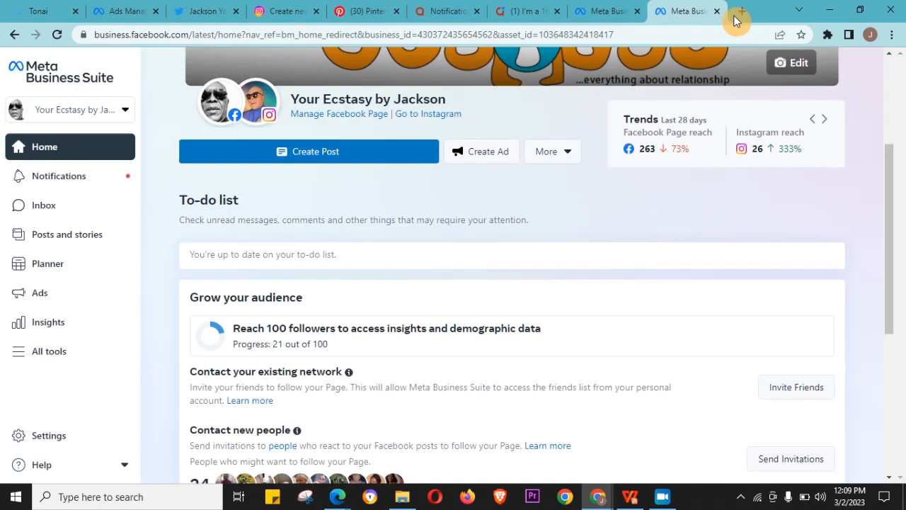
left_click(742, 12)
type("b")
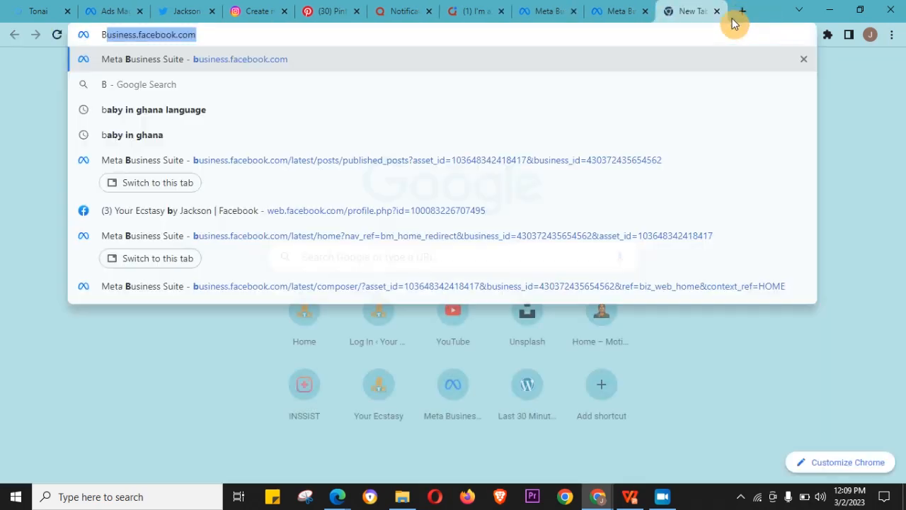
key("Return")
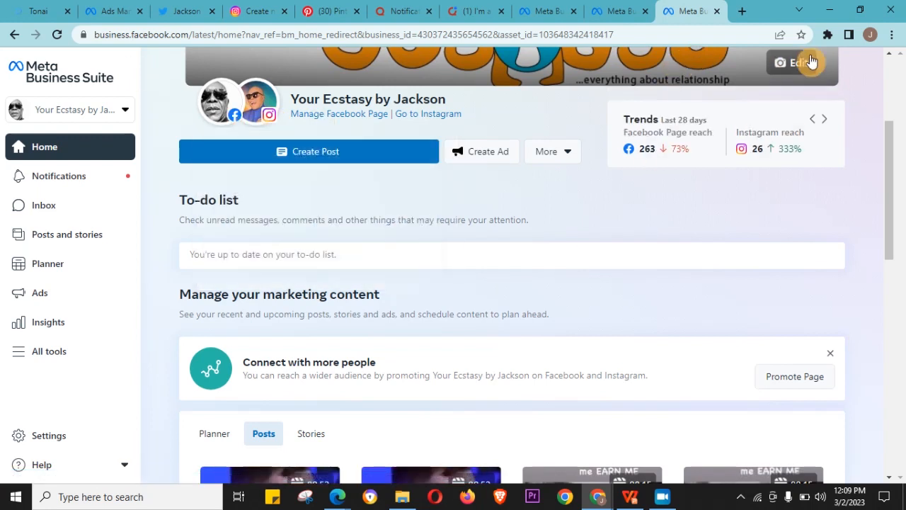
scroll(546, 121, "up", 1)
scroll(42, 137, "up", 3)
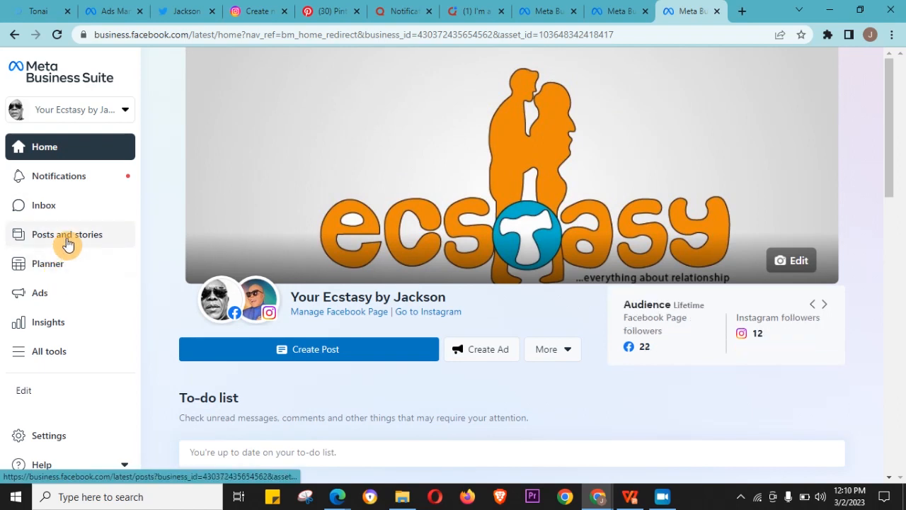
- Go to the Ecstasy page's Posts and stories section
left_click(67, 241)
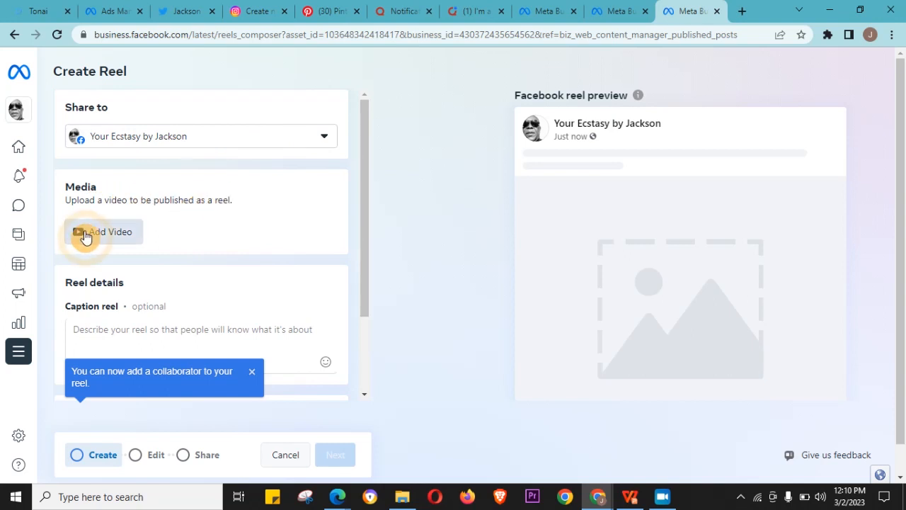
- Upload the newest video from Downloads as the reel's media
left_click(85, 236)
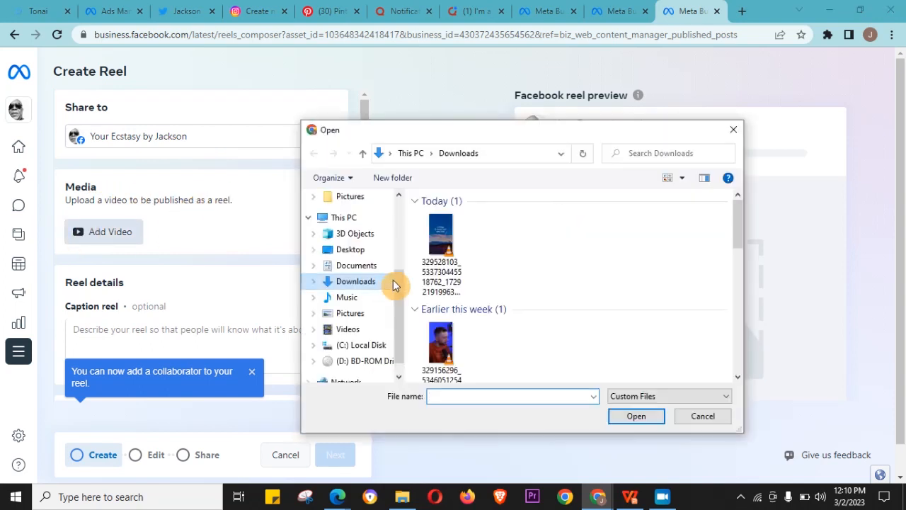
left_click(430, 228)
left_click(634, 415)
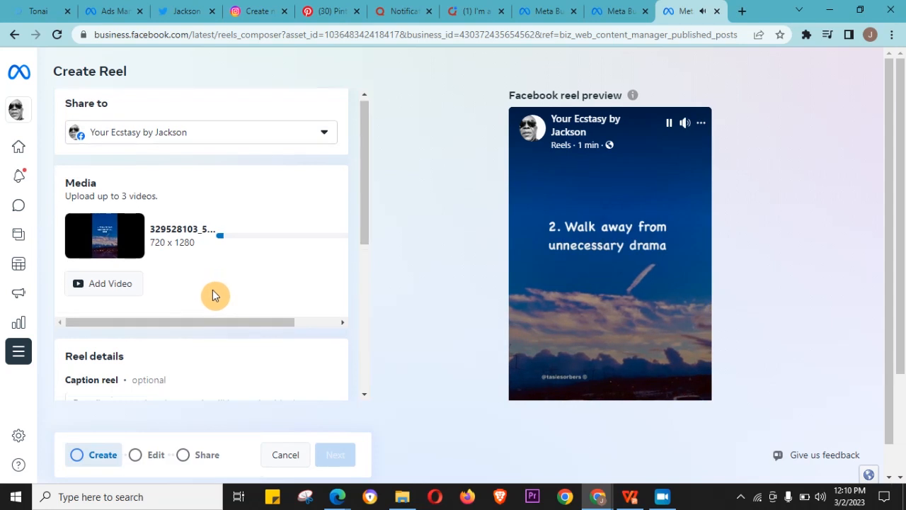
scroll(190, 315, "down", 2)
- Paste the copied link into the caption, then fetch the tweet draft's caption text
left_click(140, 272)
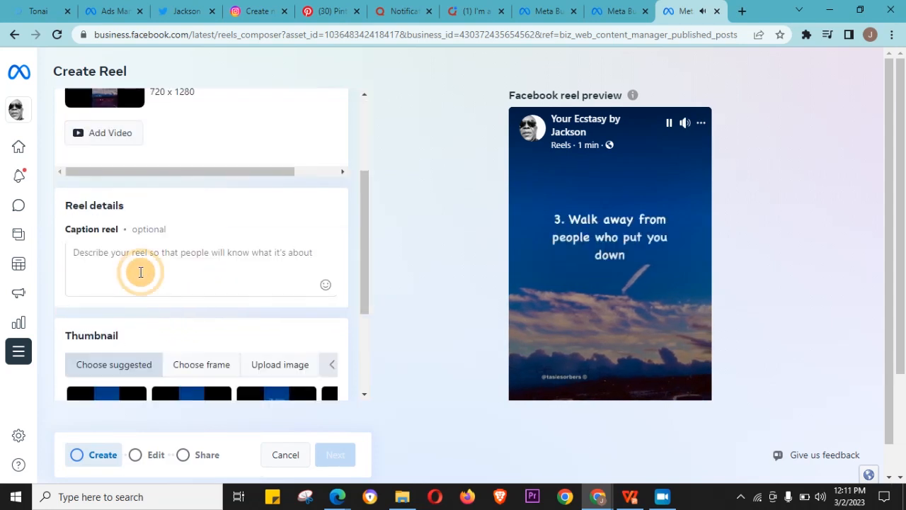
left_click(152, 259)
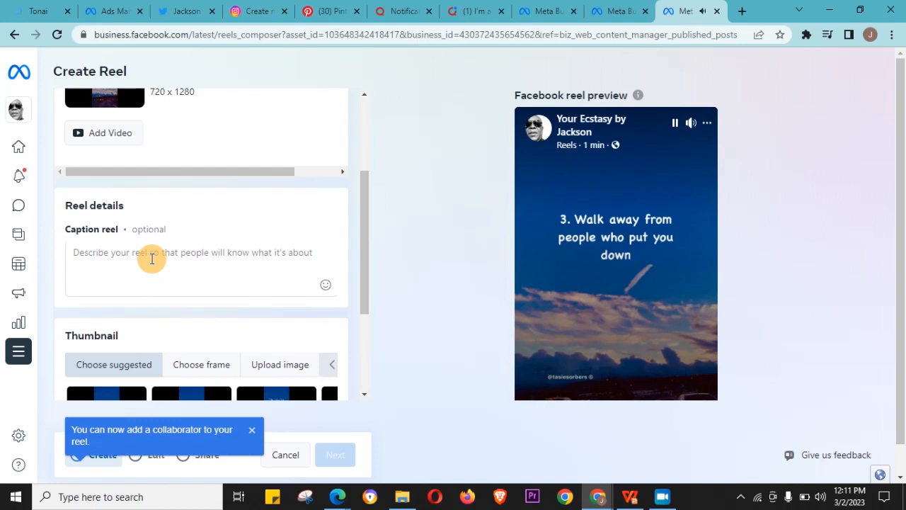
type("https://business.facebook.com/")
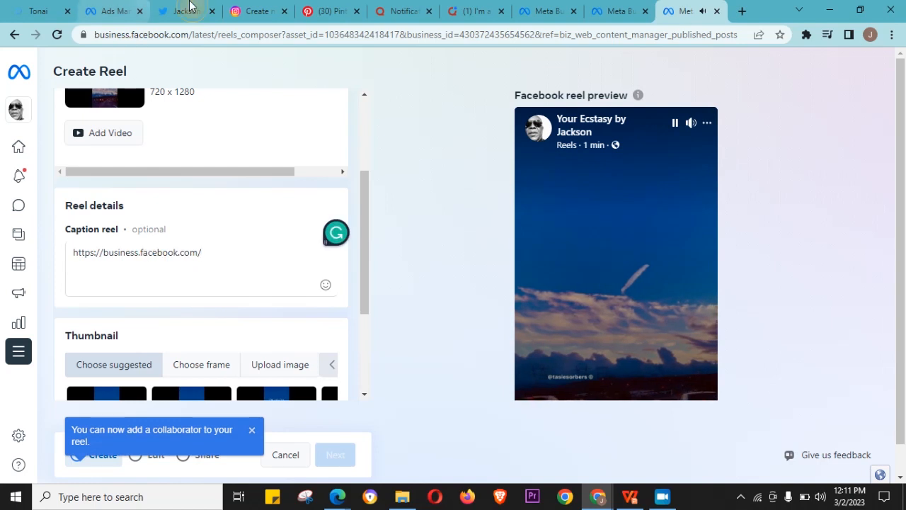
left_click(190, 6)
scroll(347, 255, "up", 1)
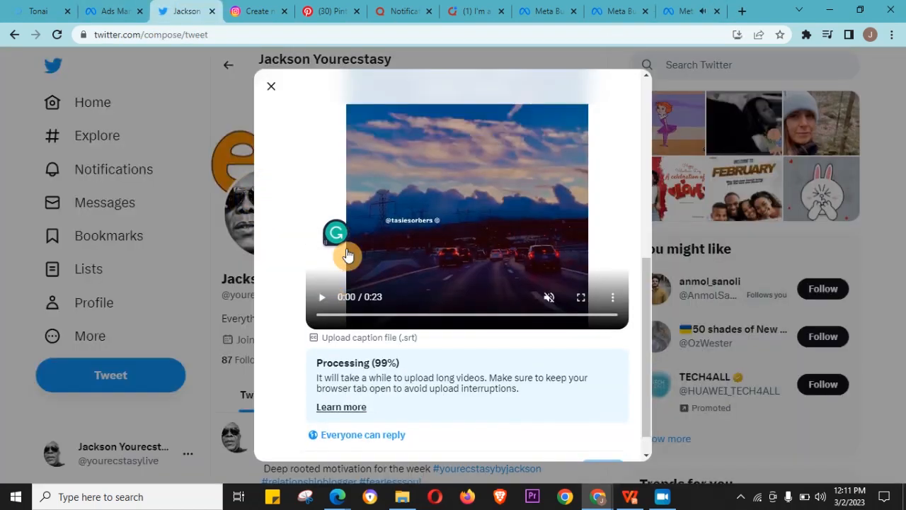
scroll(347, 254, "up", 5)
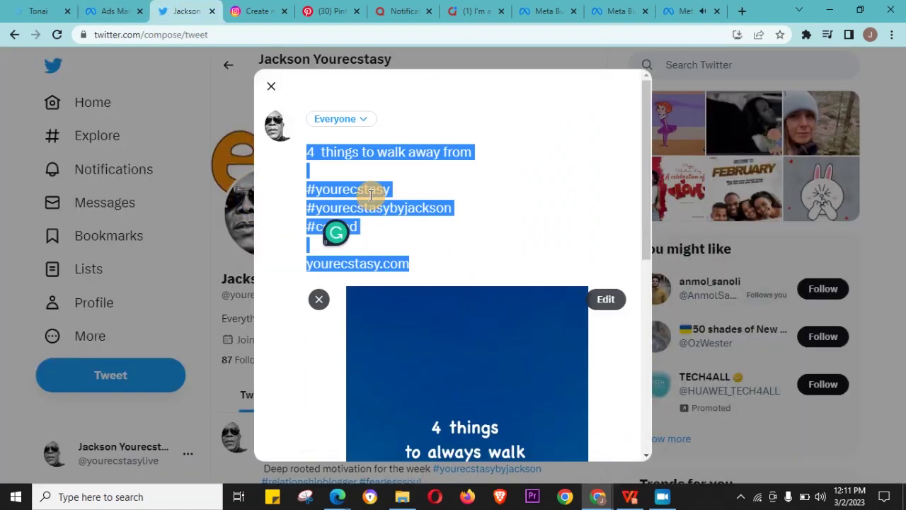
left_click(131, 7)
left_click(678, 10)
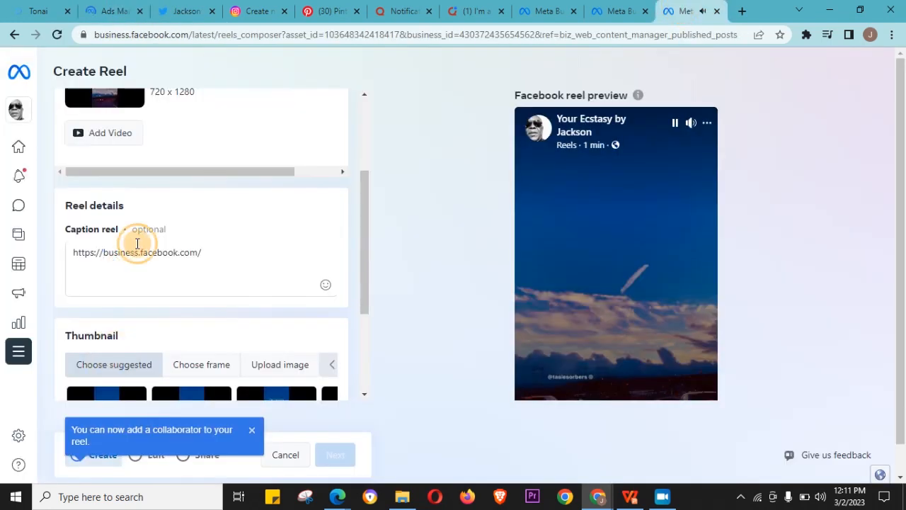
- Replace the caption with the tweet text and hashtags, and use the first suggested thumbnail
left_click(222, 262)
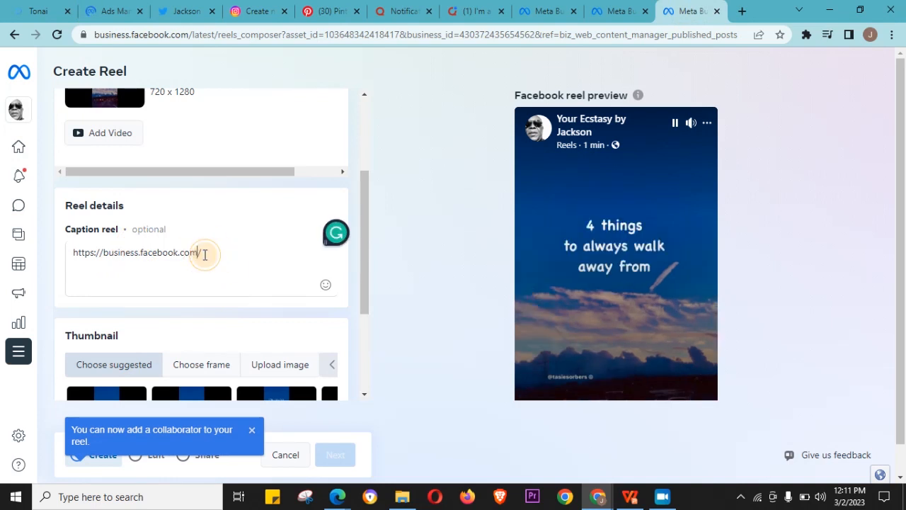
key("ctrl+a")
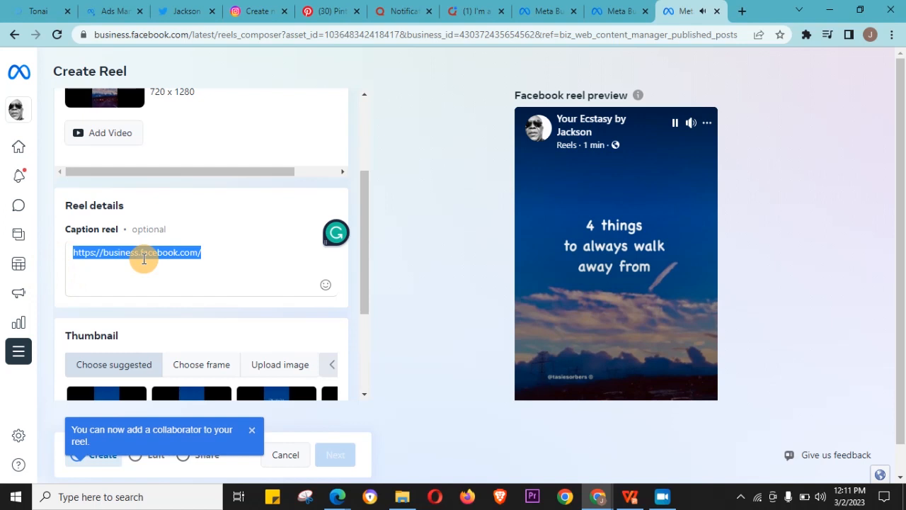
type("4  things to walk away from  #yourecstasy #yourecstasybyjackson #copied  yourecstasy.com")
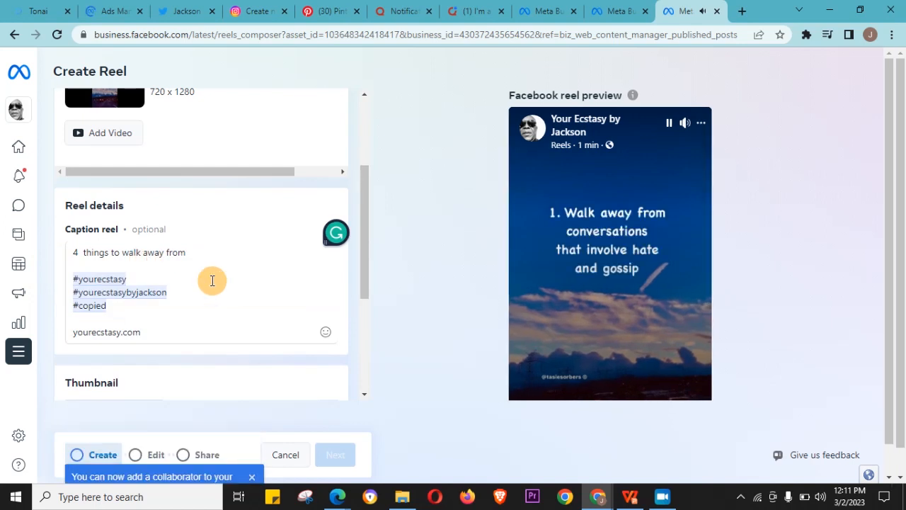
scroll(211, 281, "down", 2)
scroll(211, 287, "down", 1)
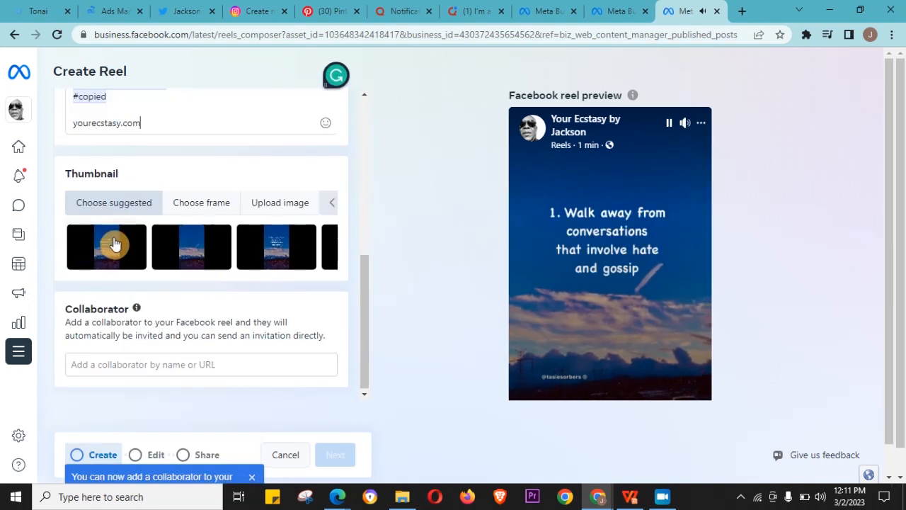
left_click(115, 252)
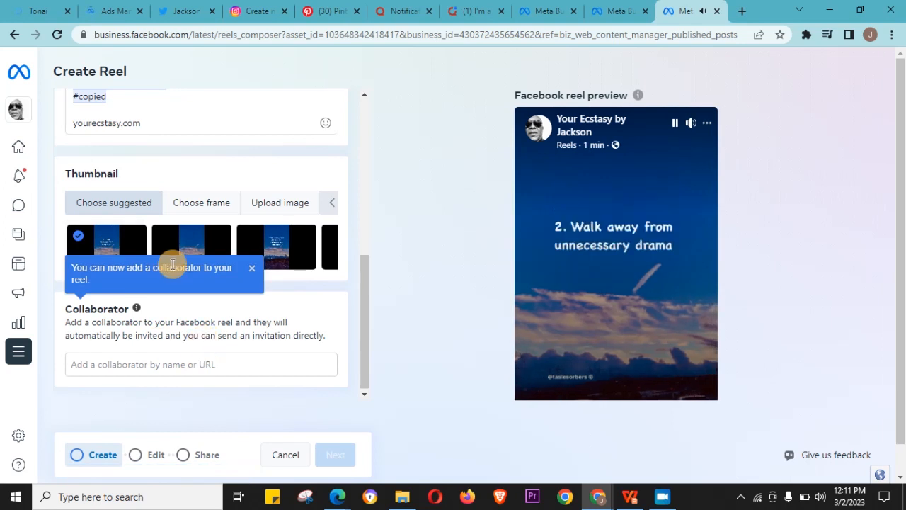
scroll(212, 355, "down", 1)
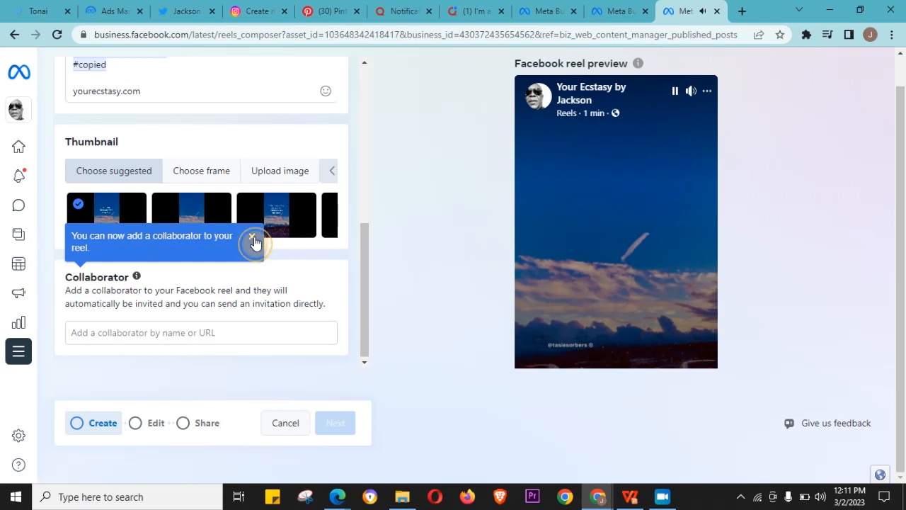
left_click(254, 240)
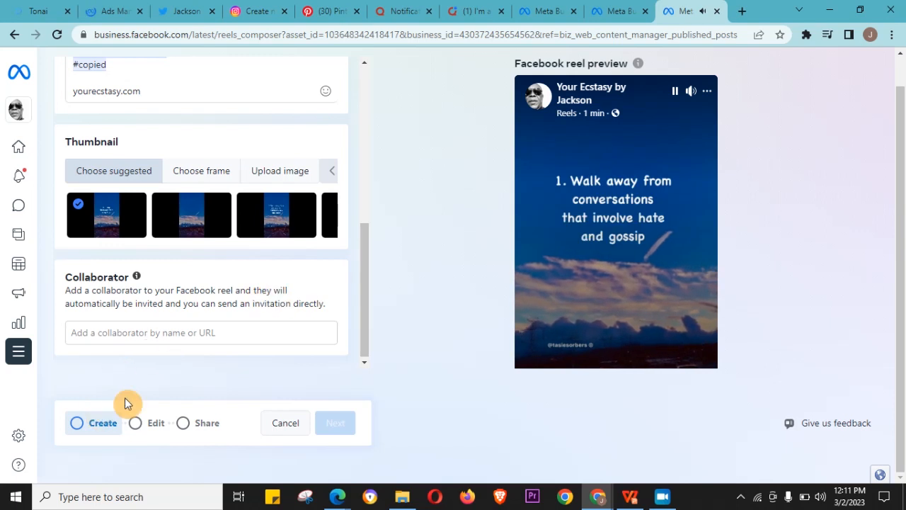
- Also share the reel to the Instagram account and confirm both accounts stay selected
left_click(83, 425)
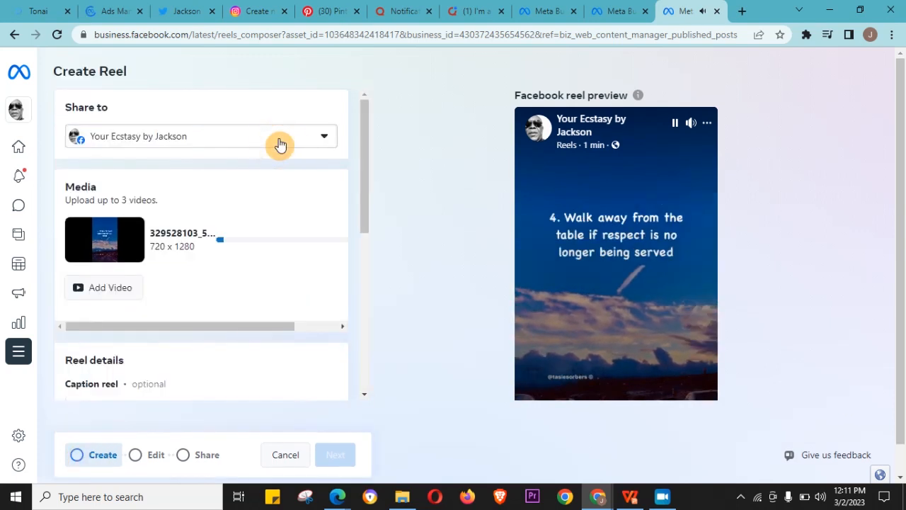
left_click(280, 145)
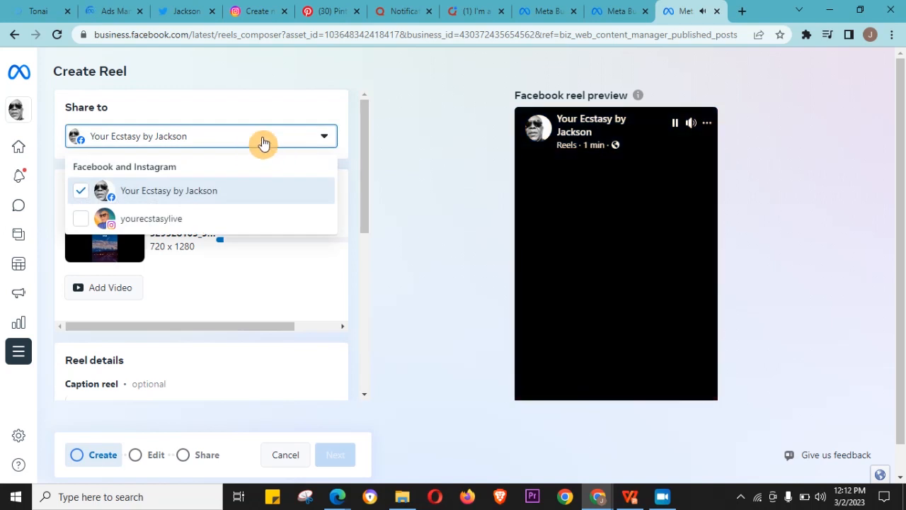
left_click(79, 226)
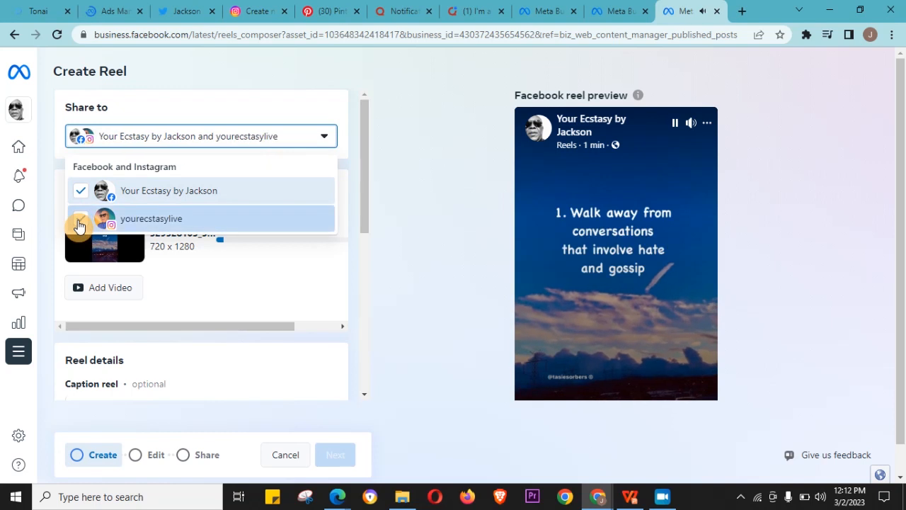
left_click(328, 110)
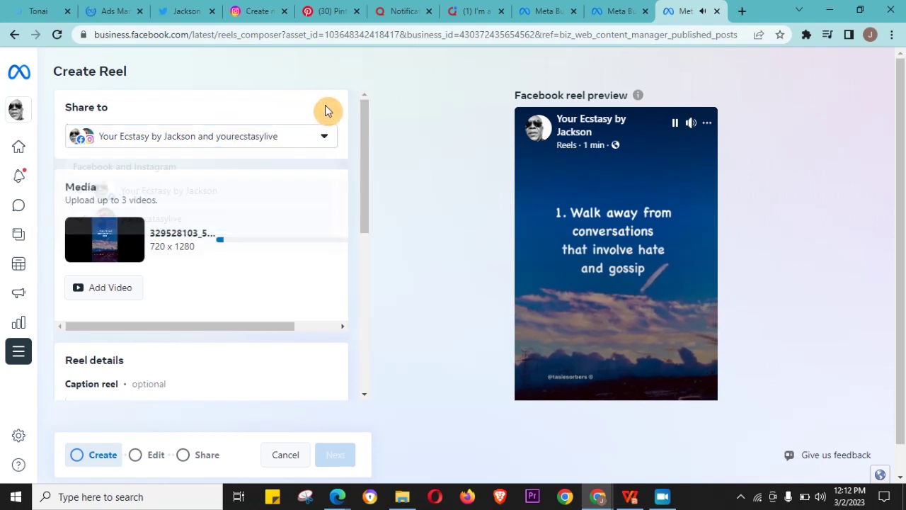
left_click(324, 141)
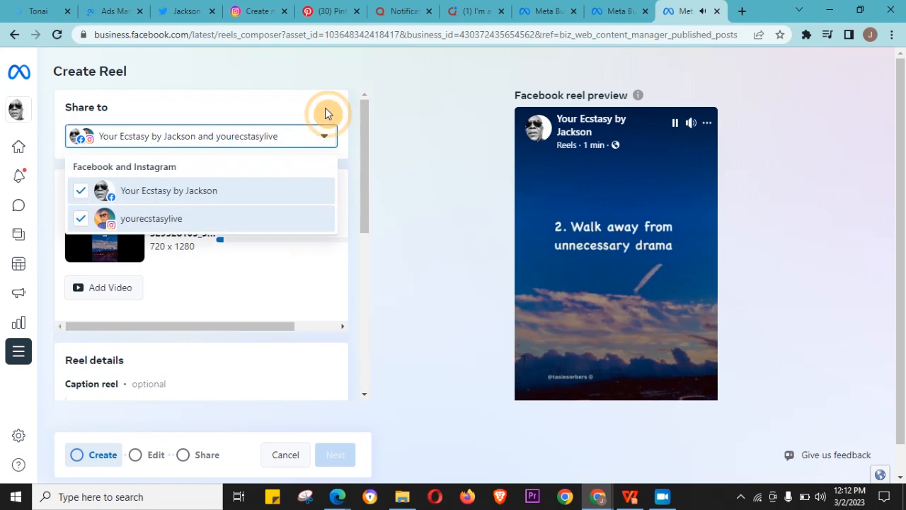
left_click(325, 113)
scroll(337, 247, "down", 5)
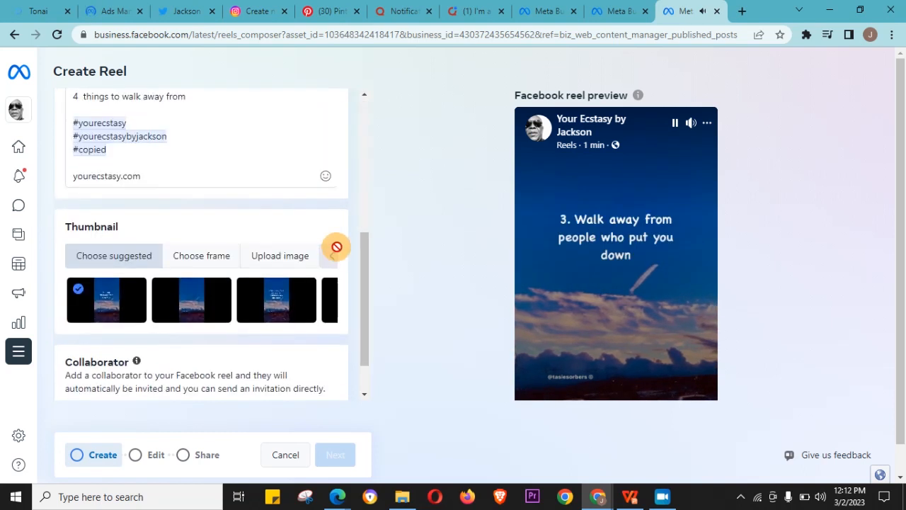
scroll(337, 248, "down", 1)
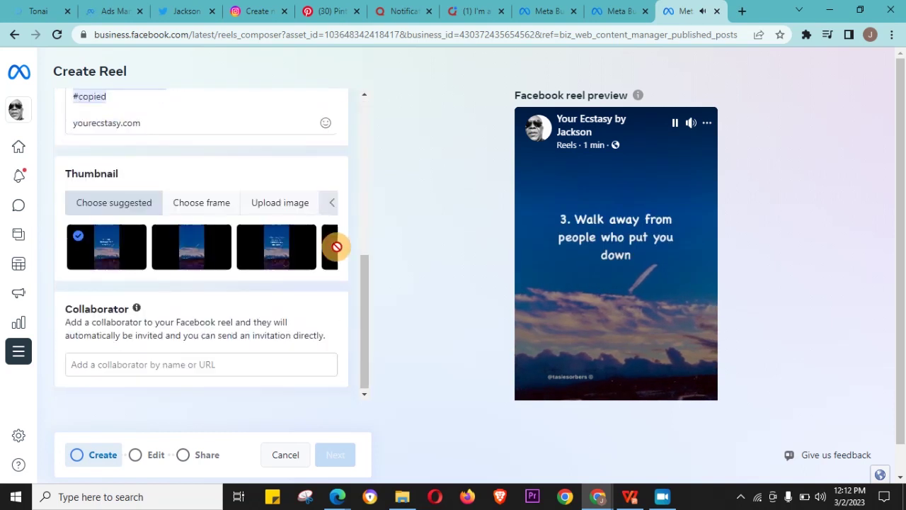
left_click(680, 128)
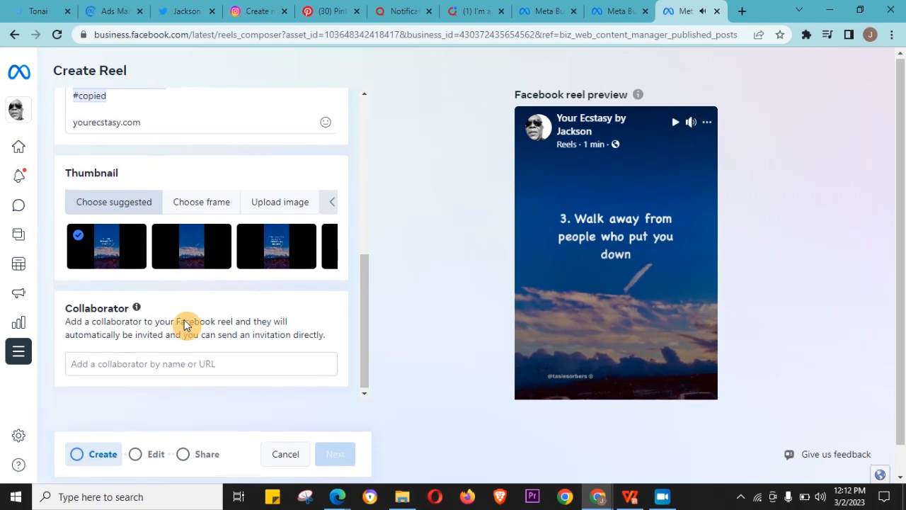
scroll(170, 330, "down", 1)
scroll(155, 336, "up", 10)
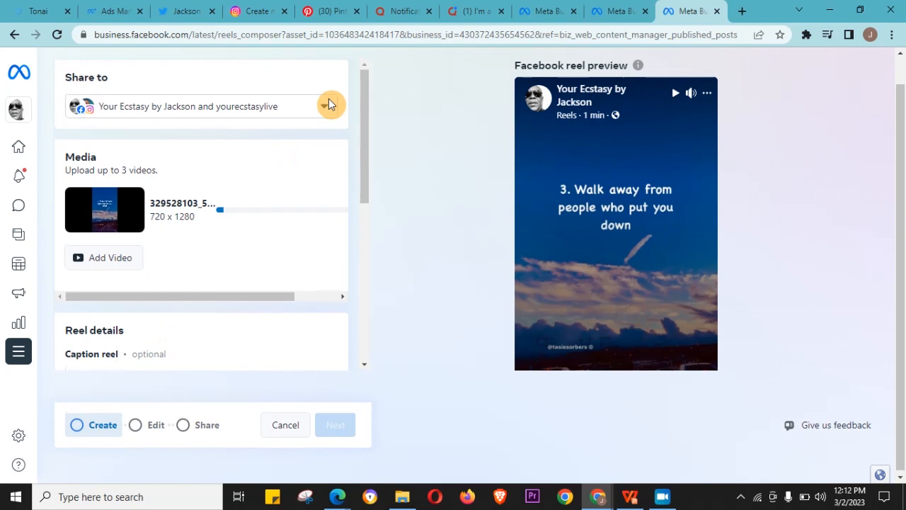
scroll(329, 104, "up", 1)
left_click(323, 146)
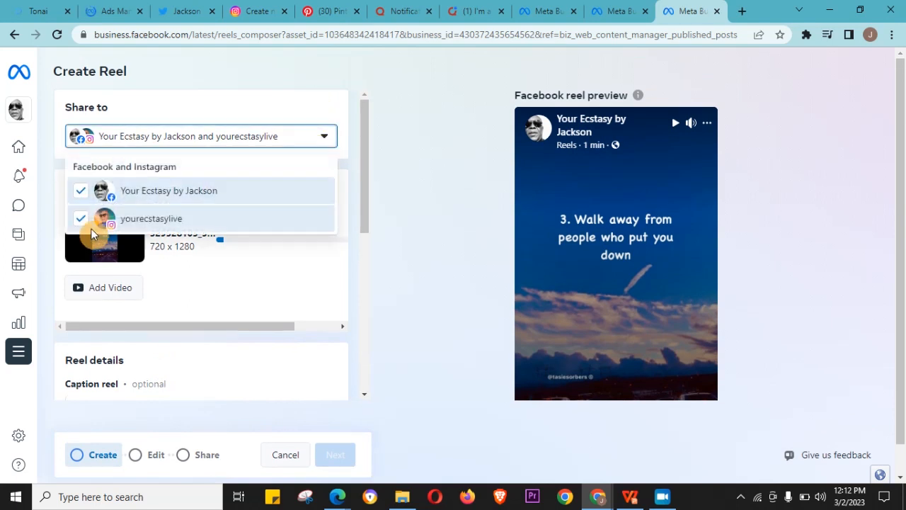
left_click(320, 142)
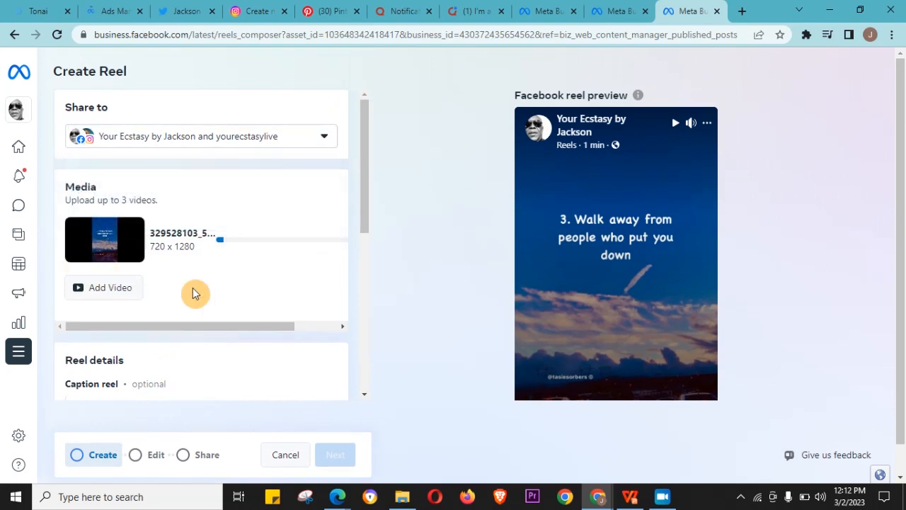
scroll(193, 288, "down", 2)
scroll(193, 288, "down", 4)
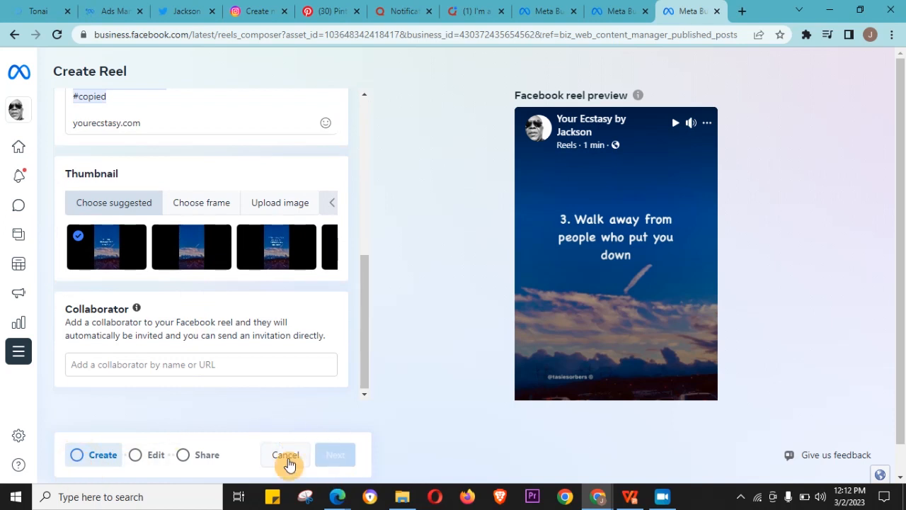
scroll(172, 298, "up", 3)
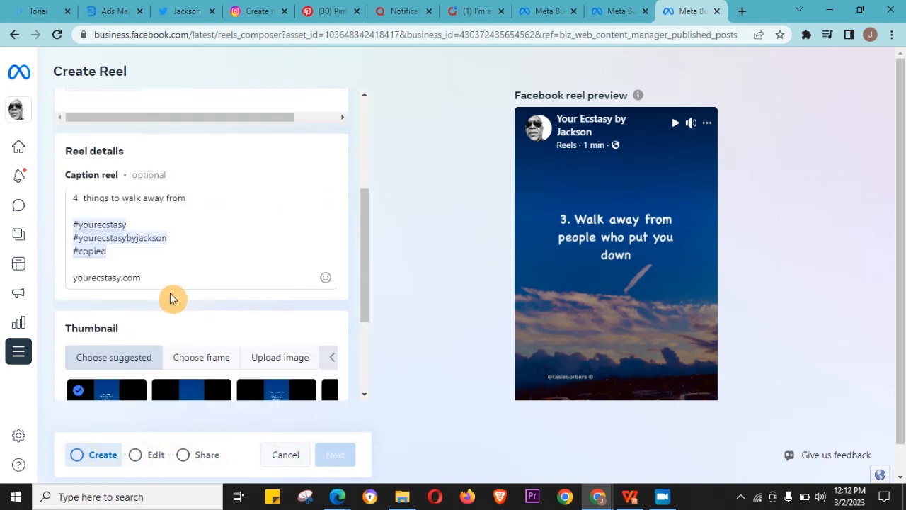
scroll(172, 290, "up", 3)
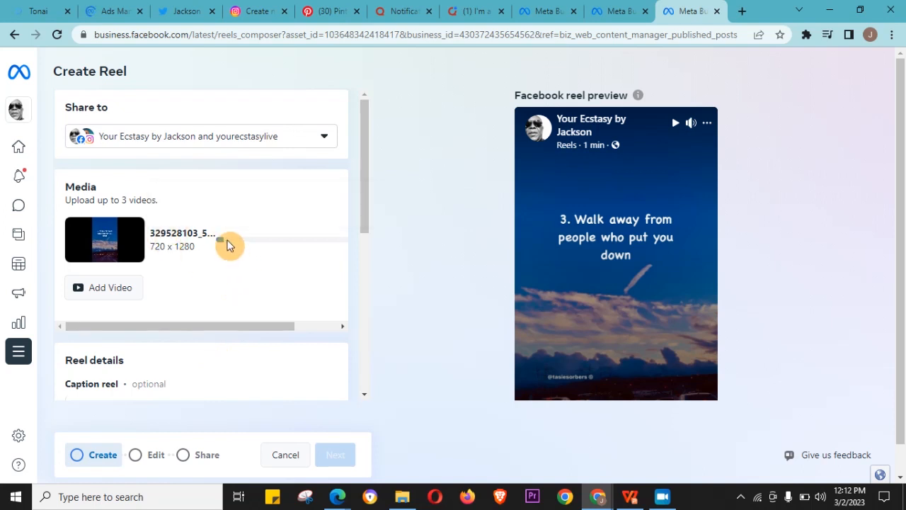
scroll(136, 289, "down", 5)
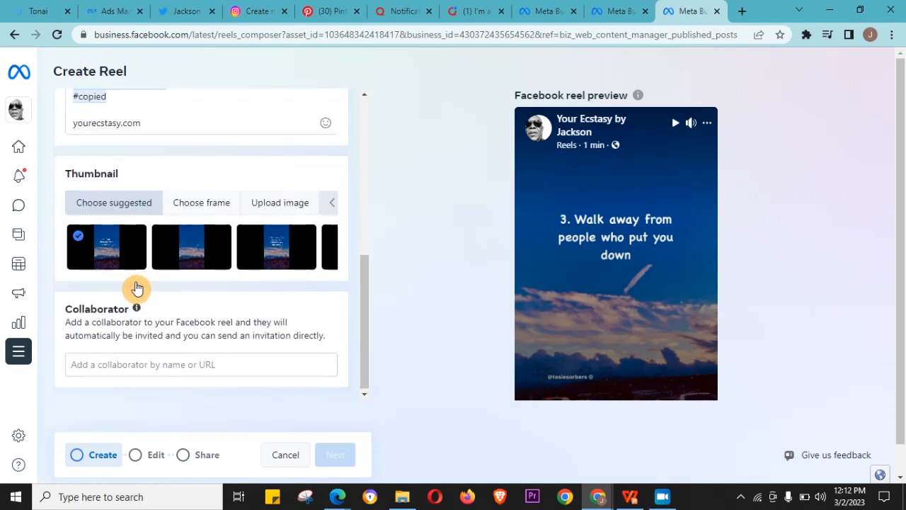
scroll(243, 298, "down", 1)
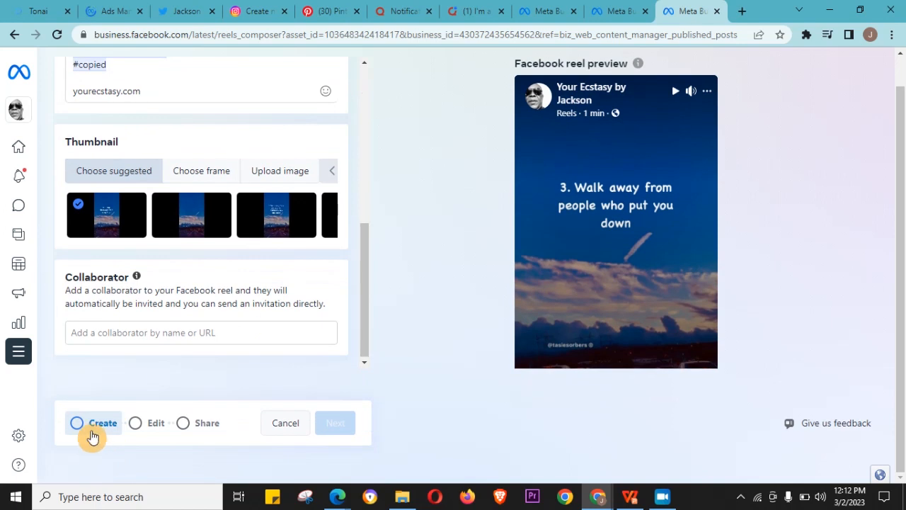
- Advance the reel to the editing stage, rechecking the creation details once
left_click(78, 425)
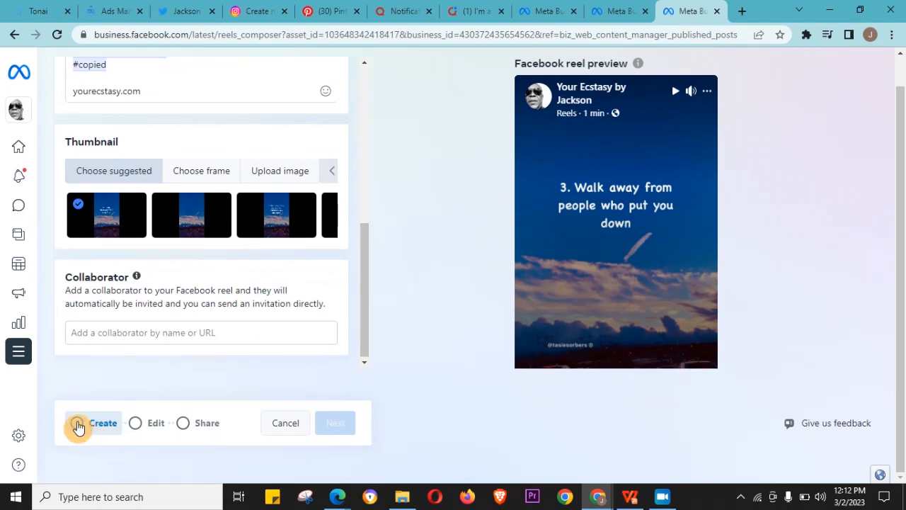
left_click(136, 425)
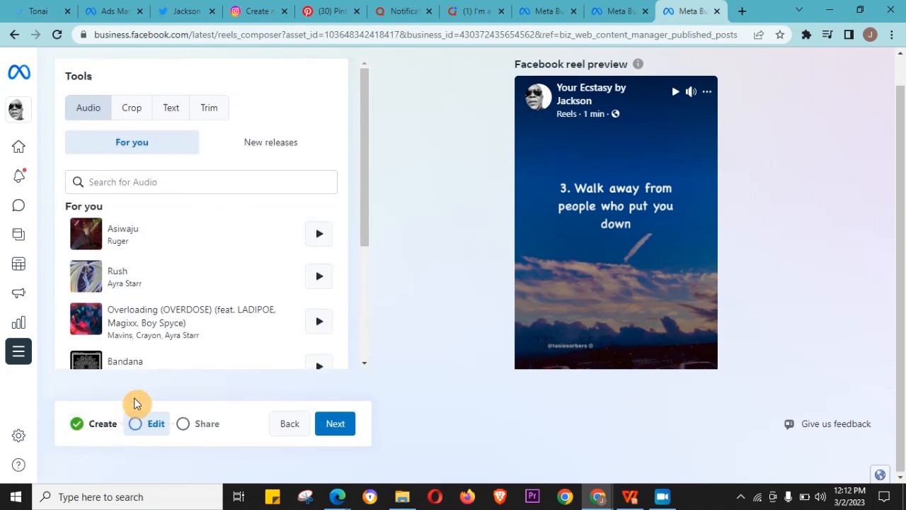
scroll(129, 384, "up", 1)
scroll(130, 385, "down", 3)
scroll(128, 381, "down", 2)
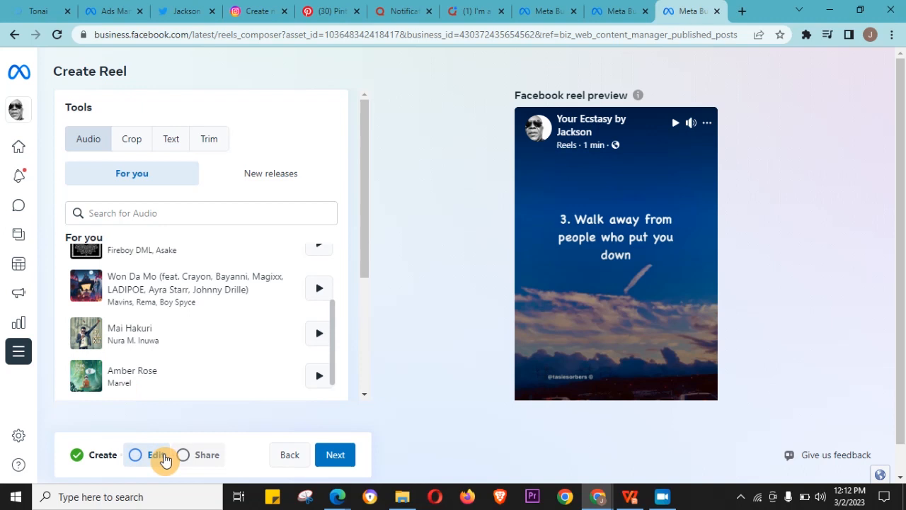
scroll(202, 264, "down", 3)
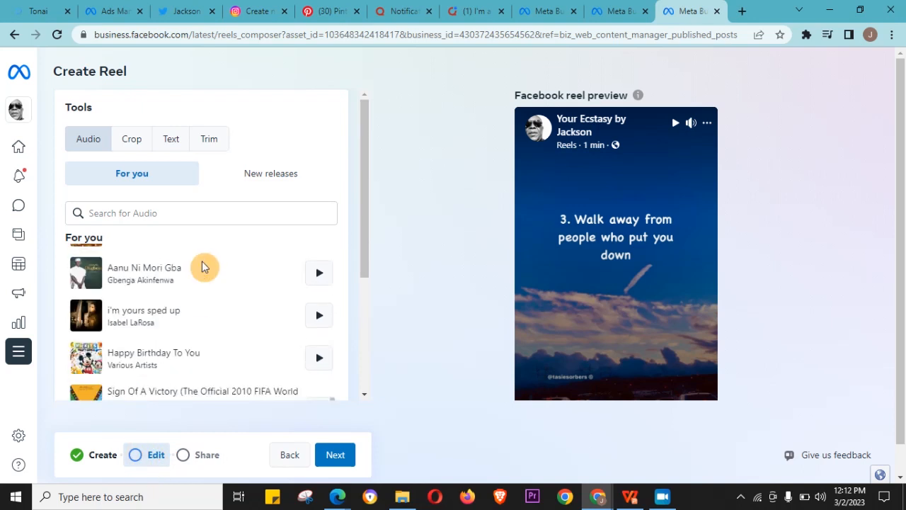
scroll(101, 452, "down", 1)
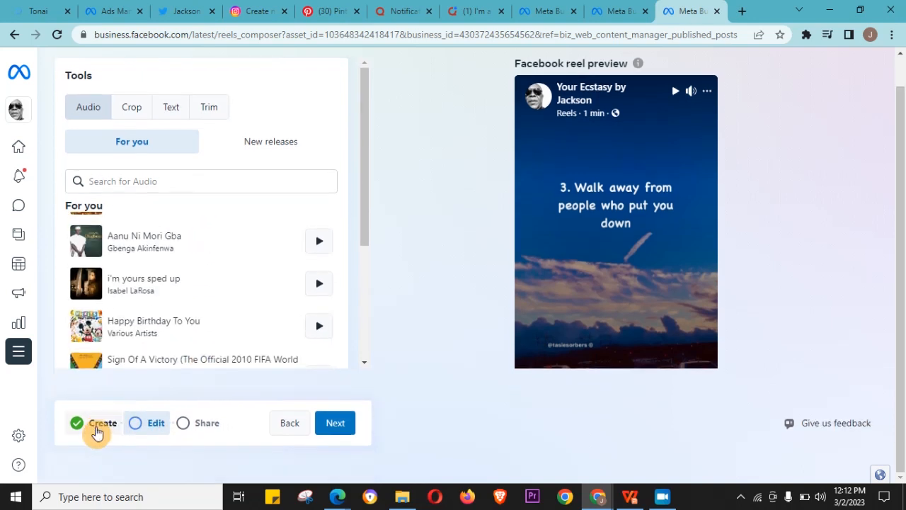
left_click(99, 427)
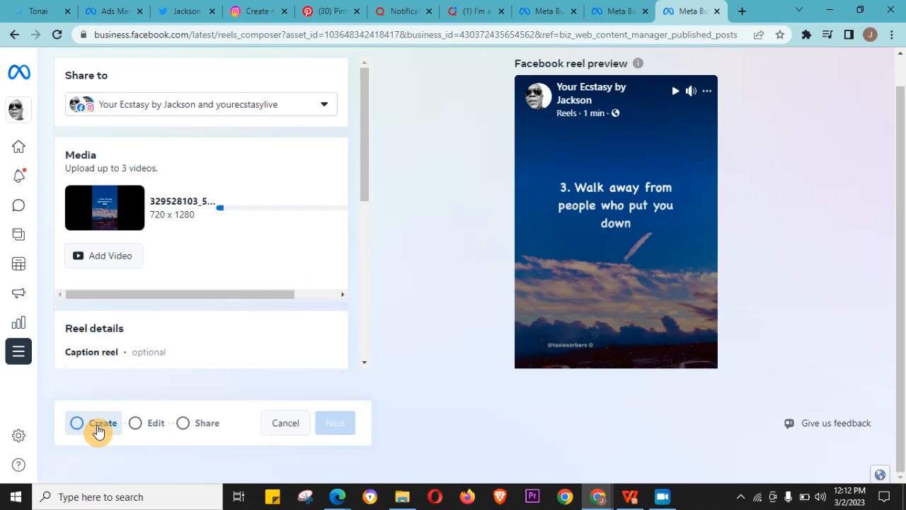
scroll(150, 330, "down", 5)
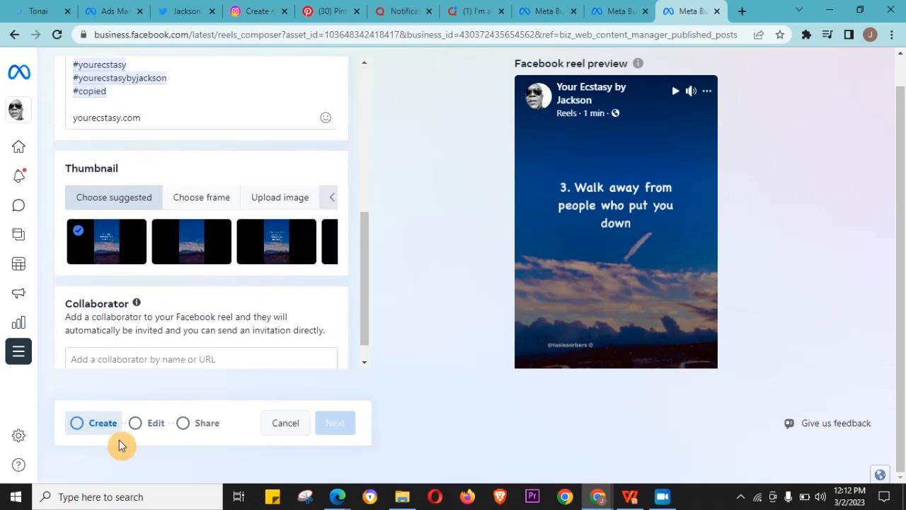
left_click(146, 423)
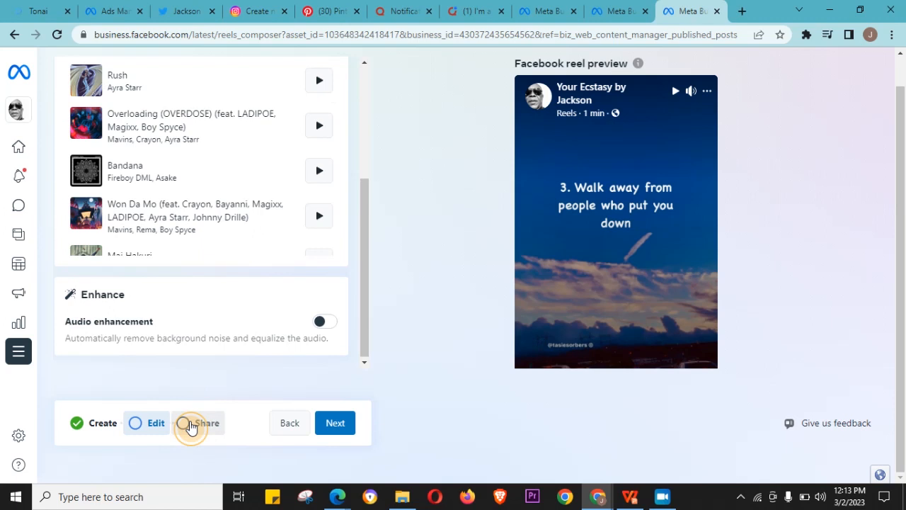
- Share the reel now to Facebook and Instagram with Facebook reel remixing switched off
left_click(188, 425)
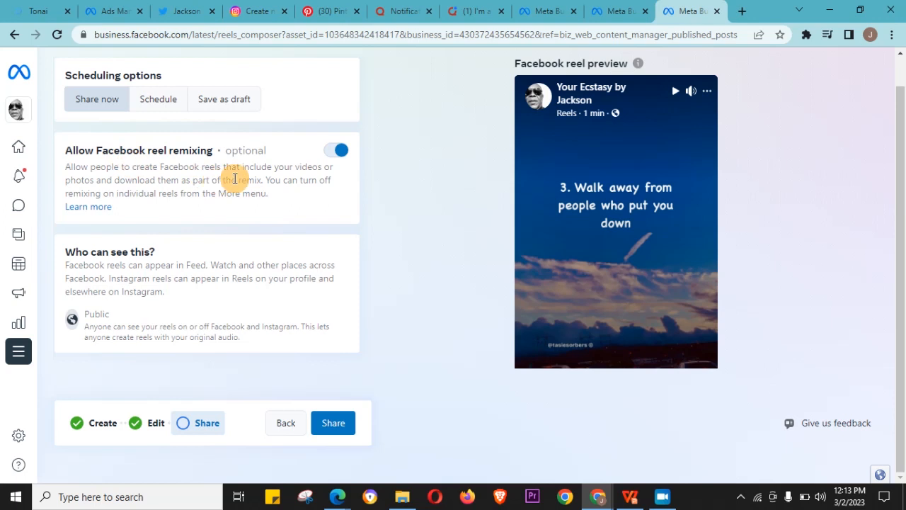
left_click(343, 150)
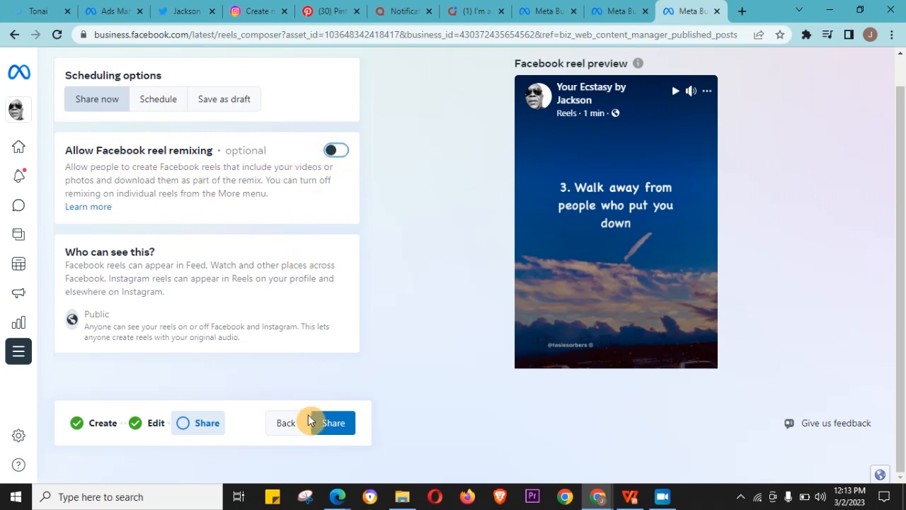
left_click(335, 428)
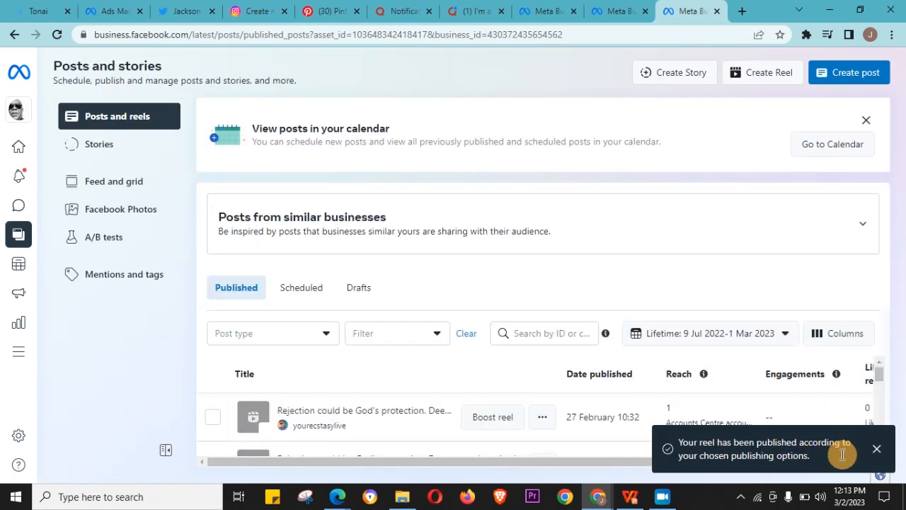
scroll(669, 386, "down", 2)
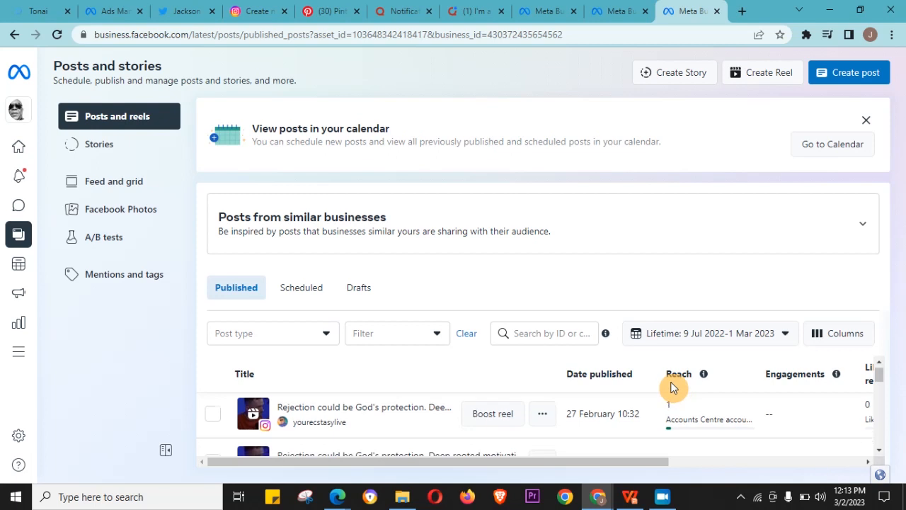
- Back out of the Instagram new-reel draft and discard it, closing the empty create window
left_click(253, 8)
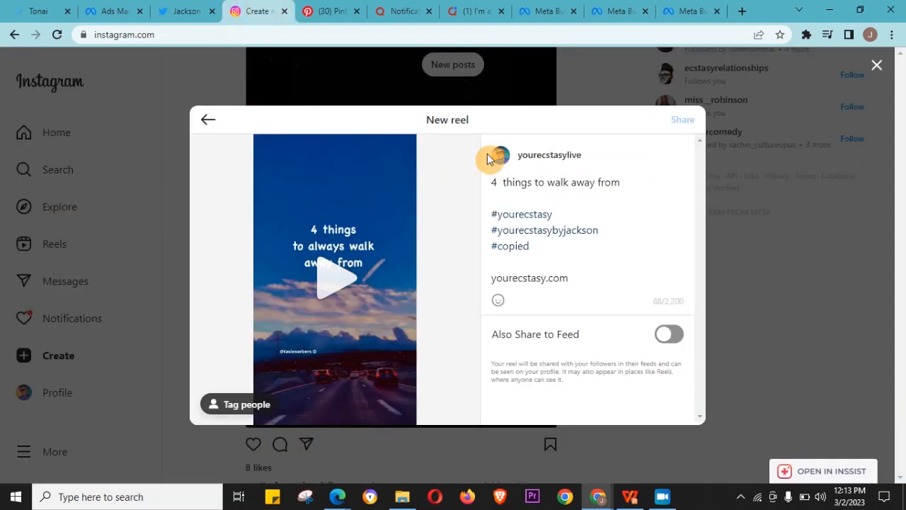
left_click(208, 127)
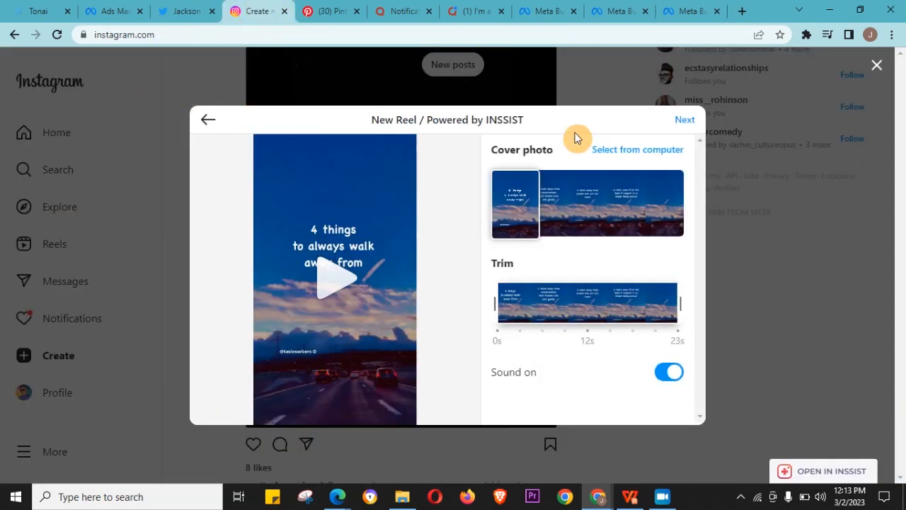
left_click(210, 122)
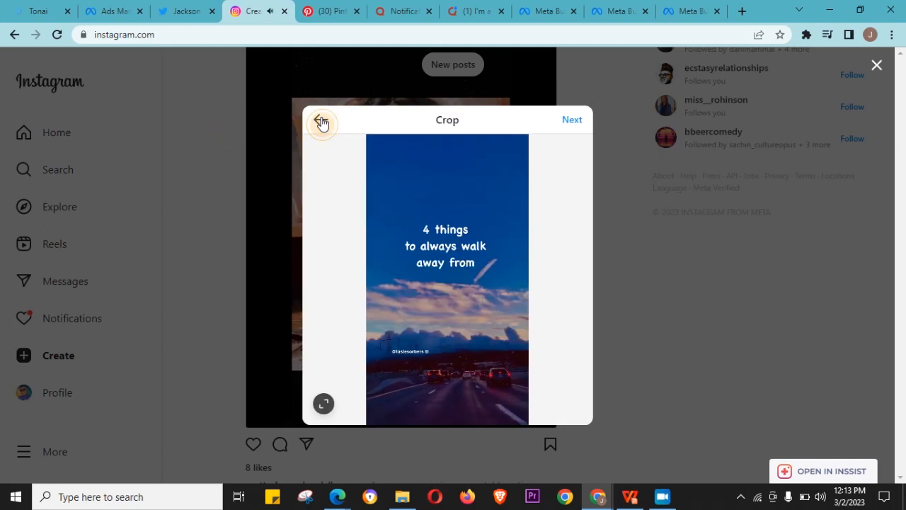
left_click(322, 117)
left_click(425, 286)
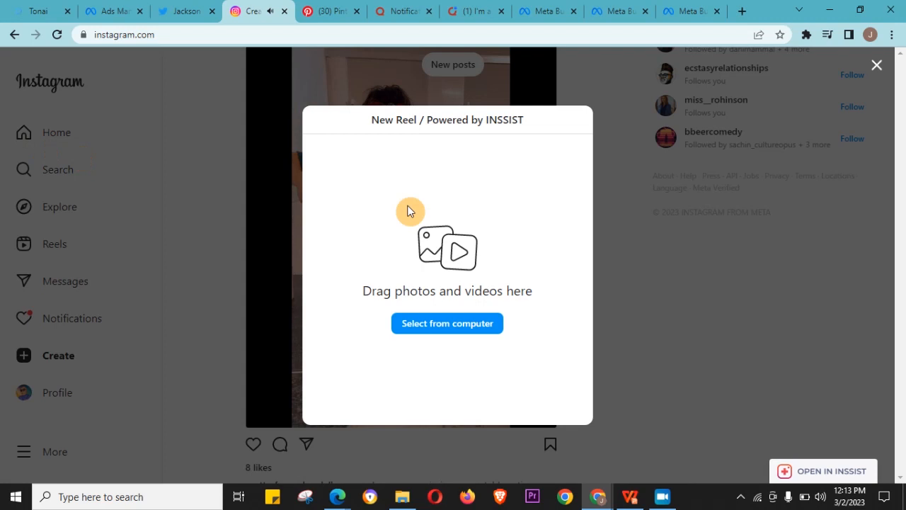
left_click(166, 138)
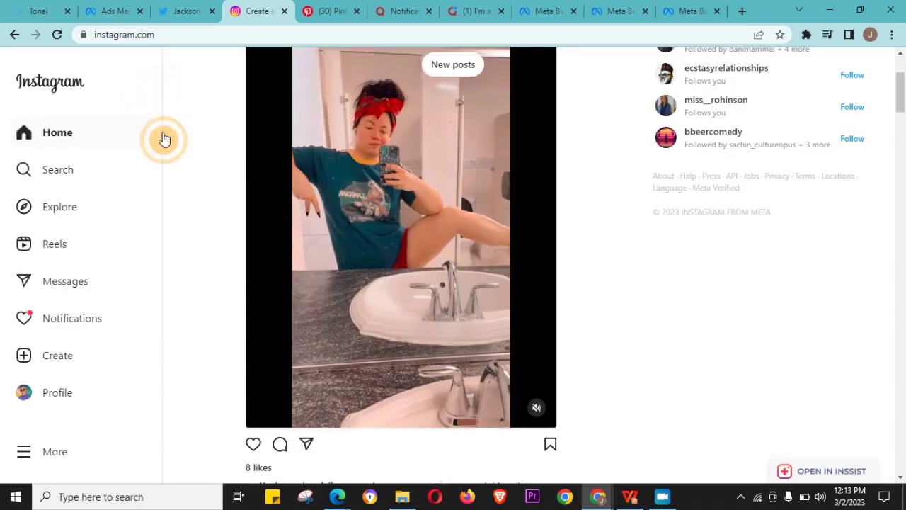
- Go to the yourecstasylive profile via Home and reload the page to show the new reel
left_click(64, 144)
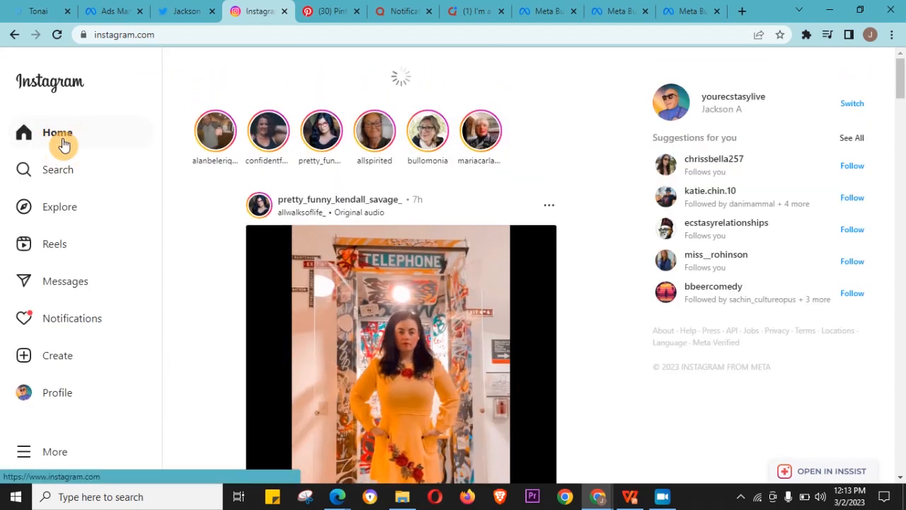
left_click(55, 398)
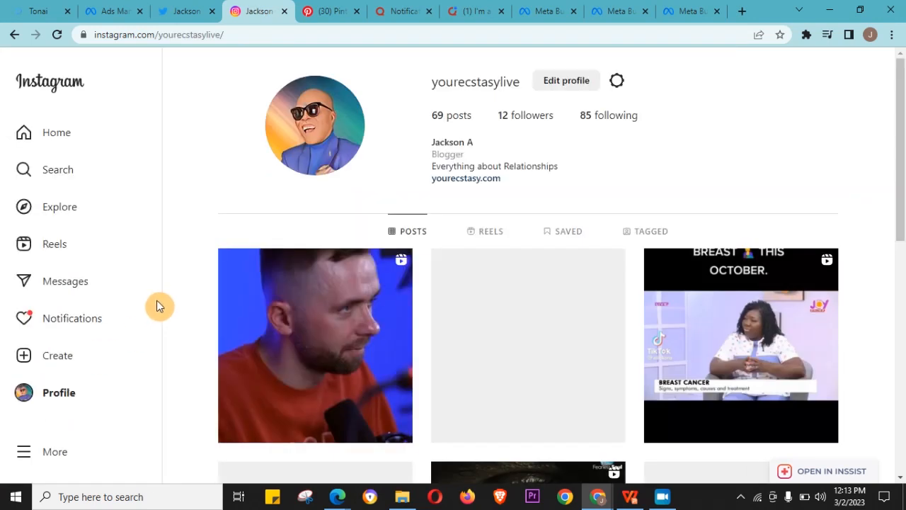
scroll(243, 279, "down", 2)
scroll(247, 281, "up", 2)
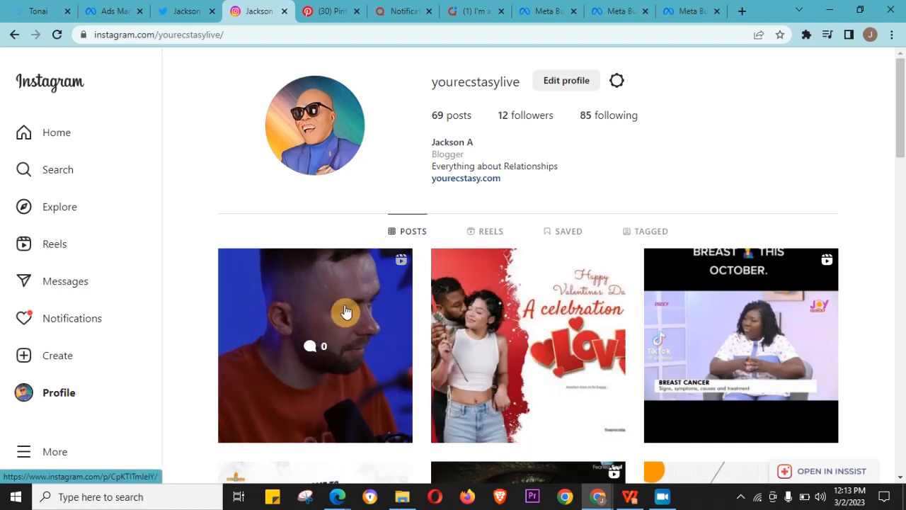
mouse_move(316, 346)
left_click(252, 41)
key("ctrl+a")
key("Return")
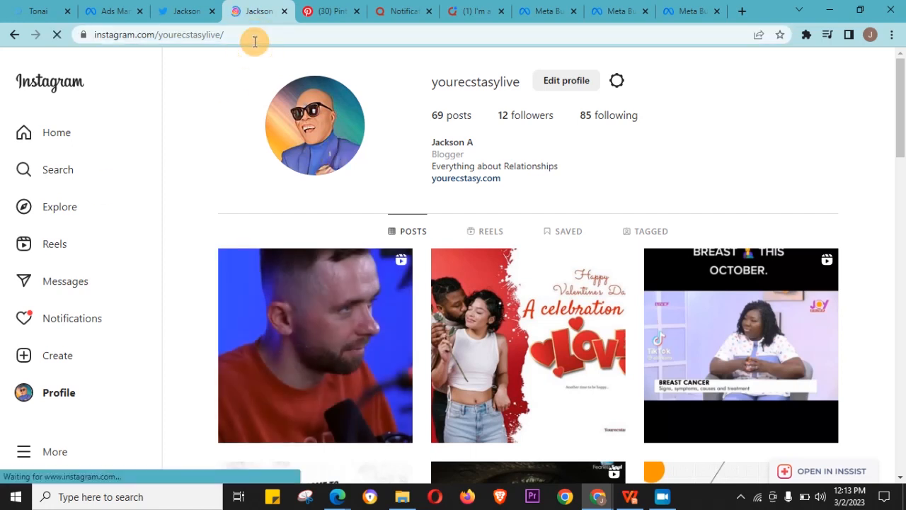